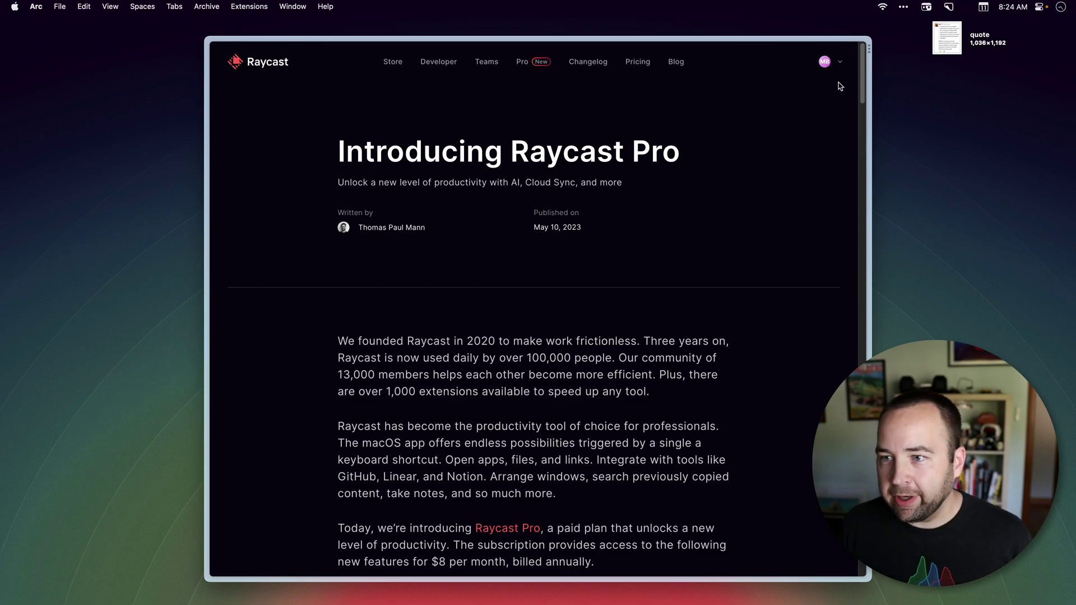
Scroll through the Raycast Pro announcement in Arc, then return to the top.
left_click_drag(862, 80, 863, 142)
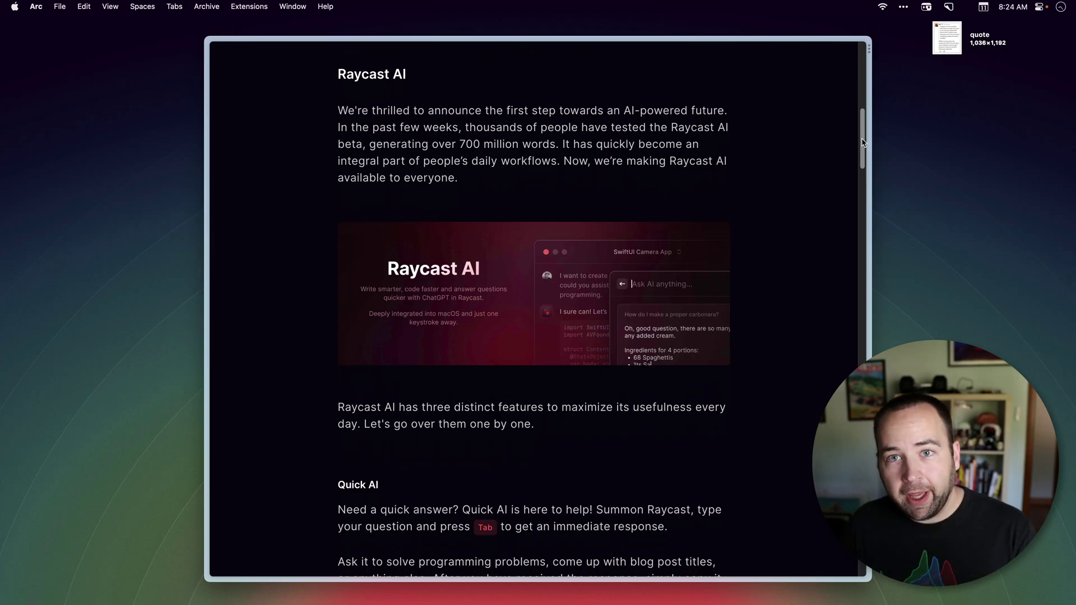
left_click_drag(863, 142, 853, 370)
key("super+Up")
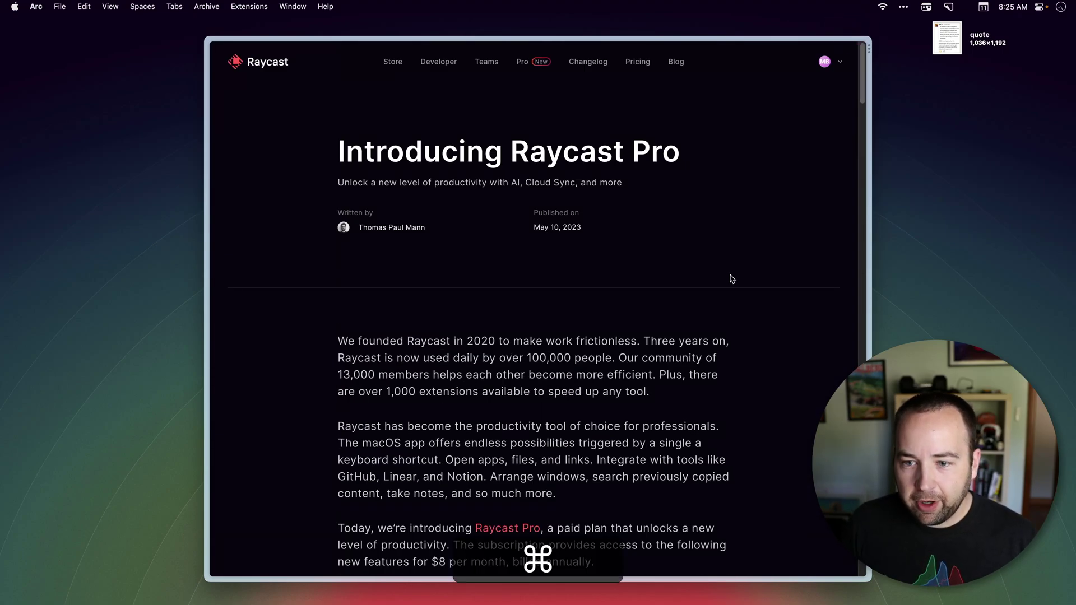
Hide Arc and all other apps, then bring up the Raycast launcher.
key("super+h")
key("alt+super+h")
key("alt+space")
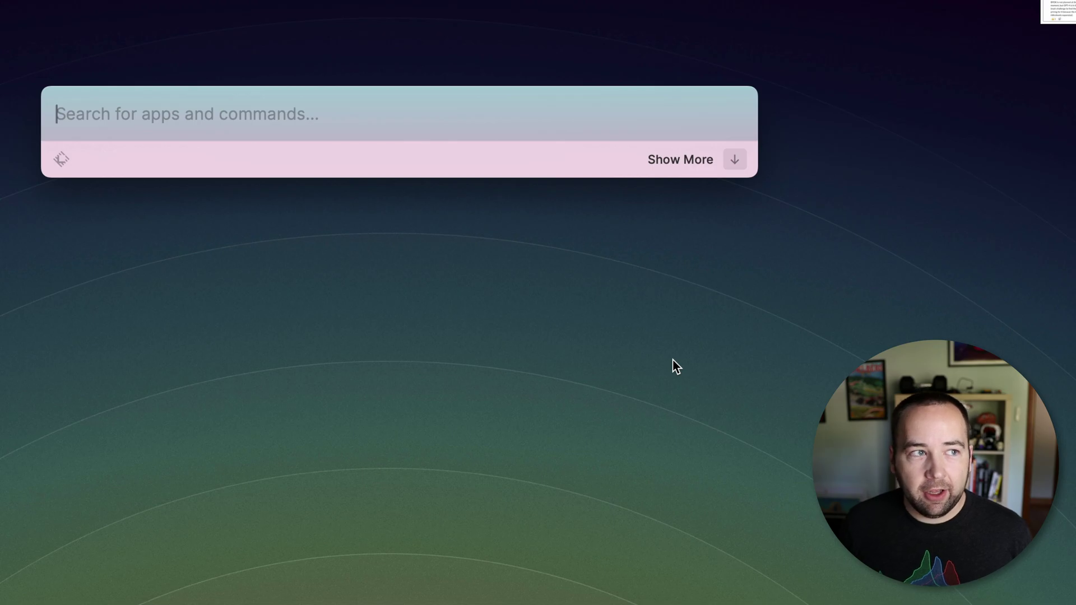
Ask Quick AI 'what are the best 5 cities to live in if I love art?'.
key("Tab")
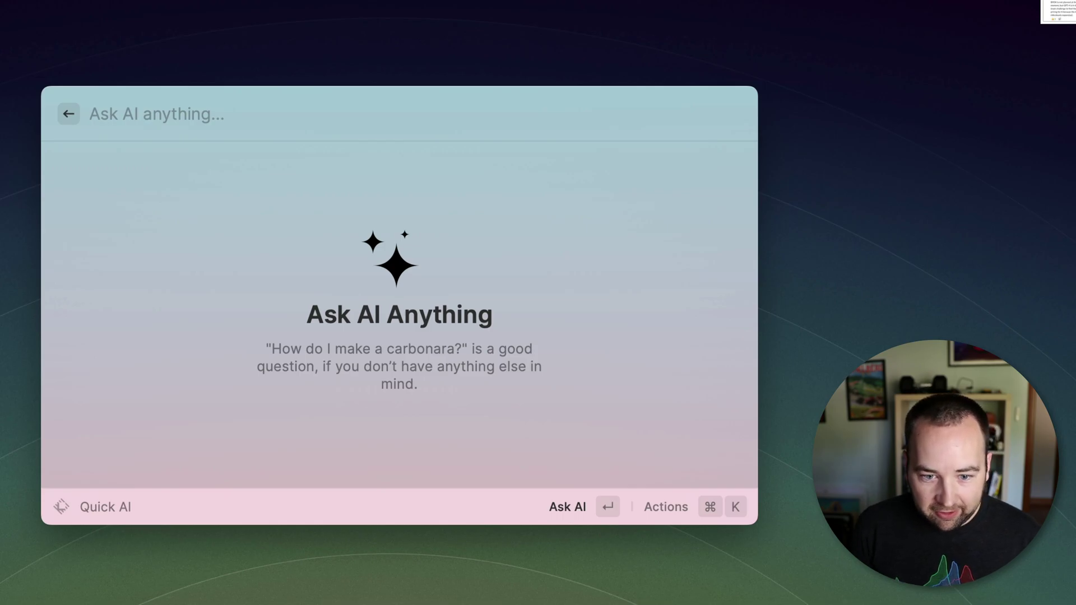
type("what are ")
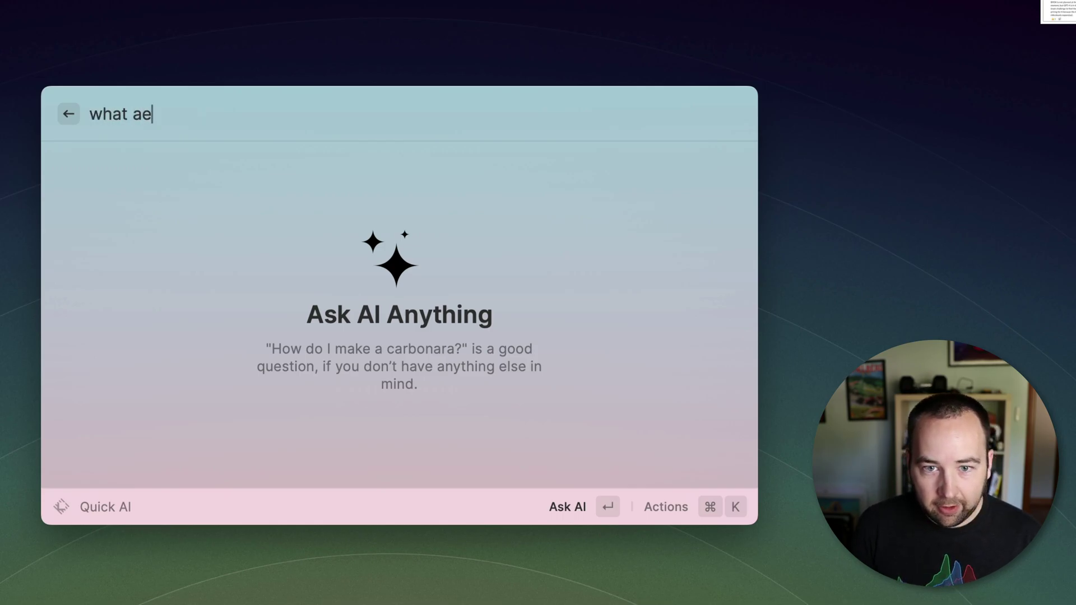
type("the best 5 c")
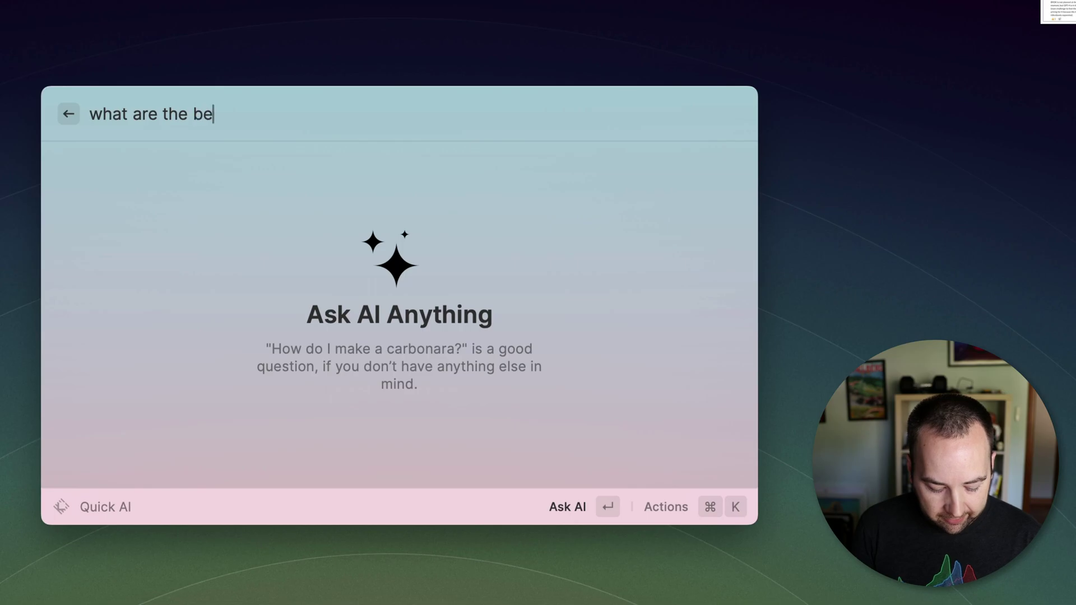
type("ities to ")
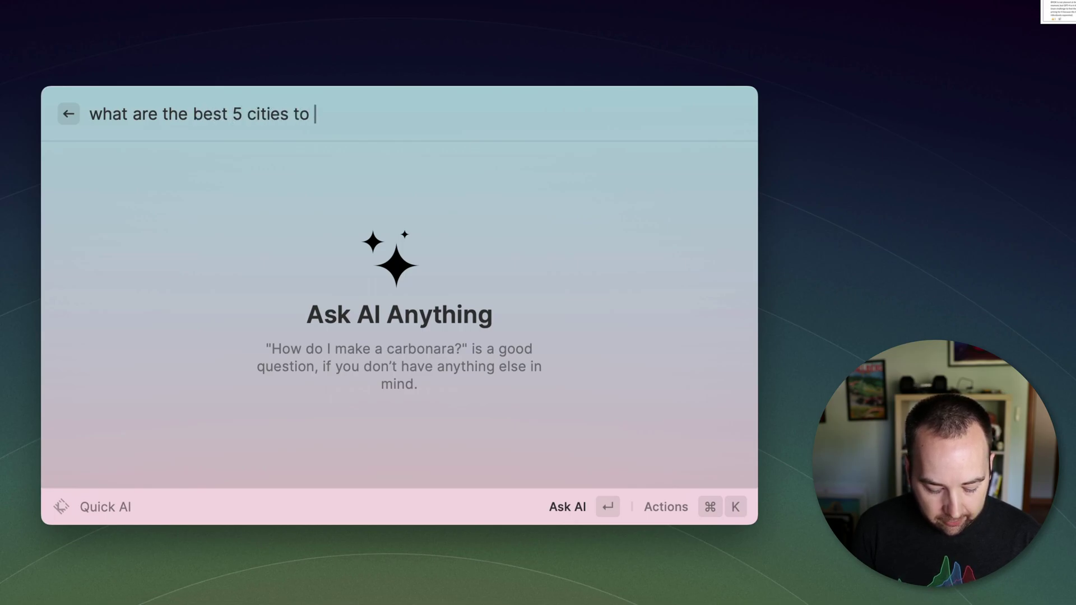
type("live in if I ")
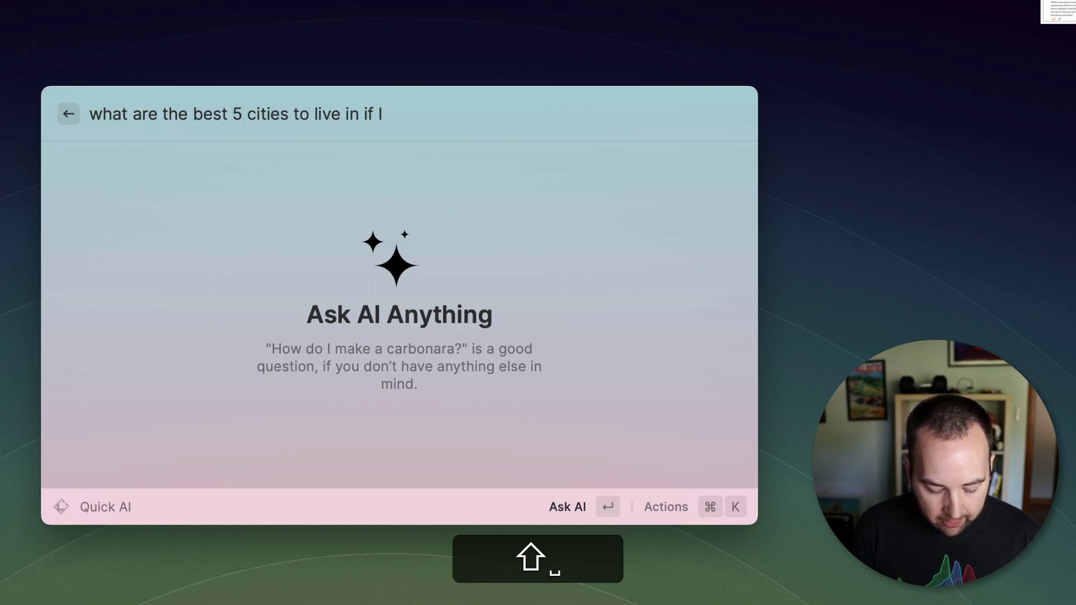
type("love art?")
key("shift+Return")
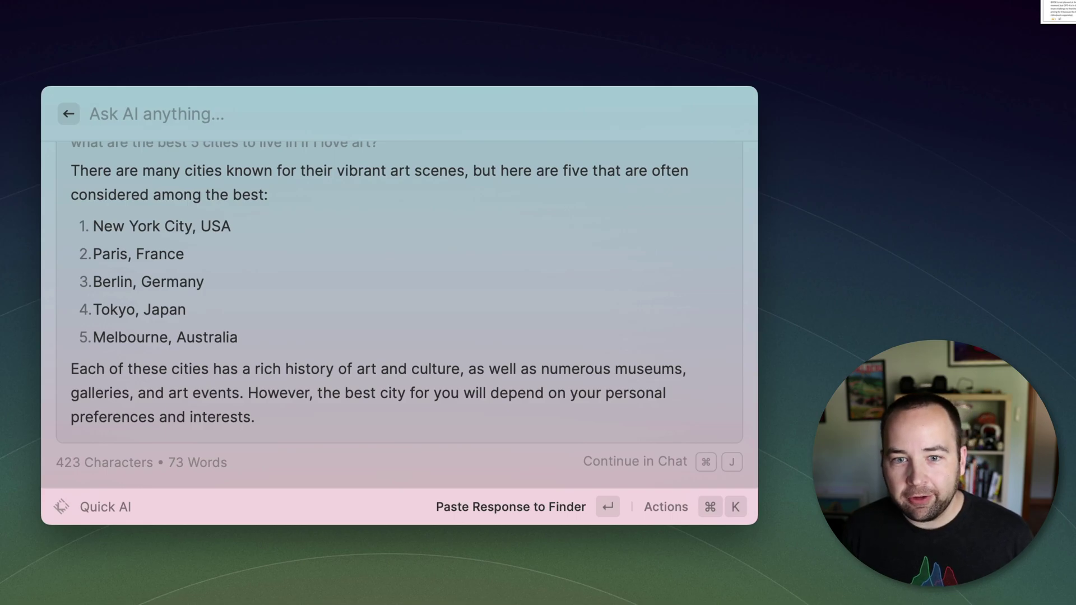
Show the answer's actions and highlight Continue in Chat.
key("super+k")
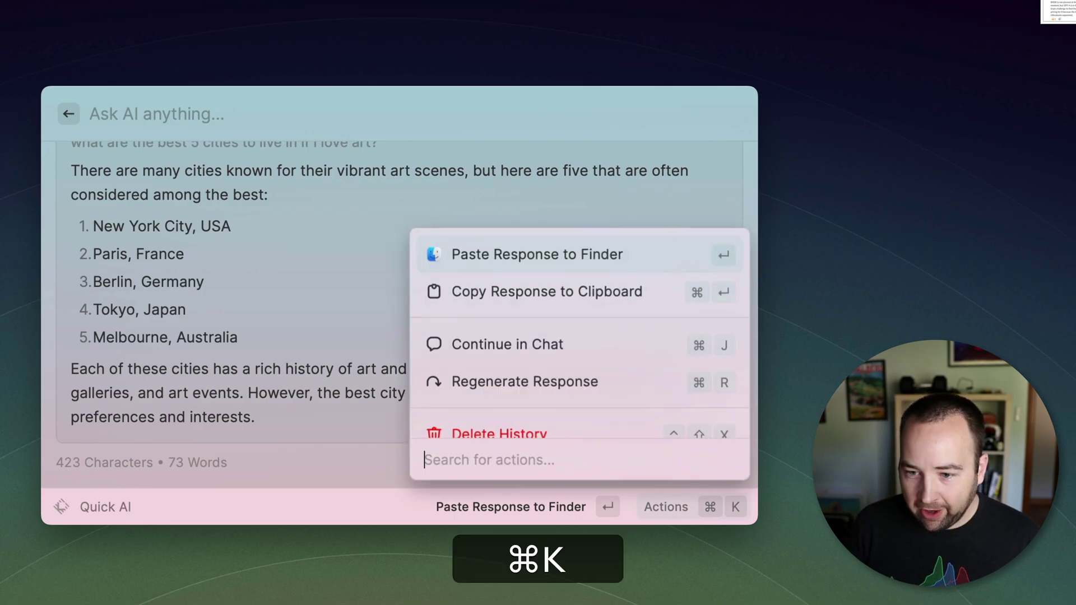
key("Up")
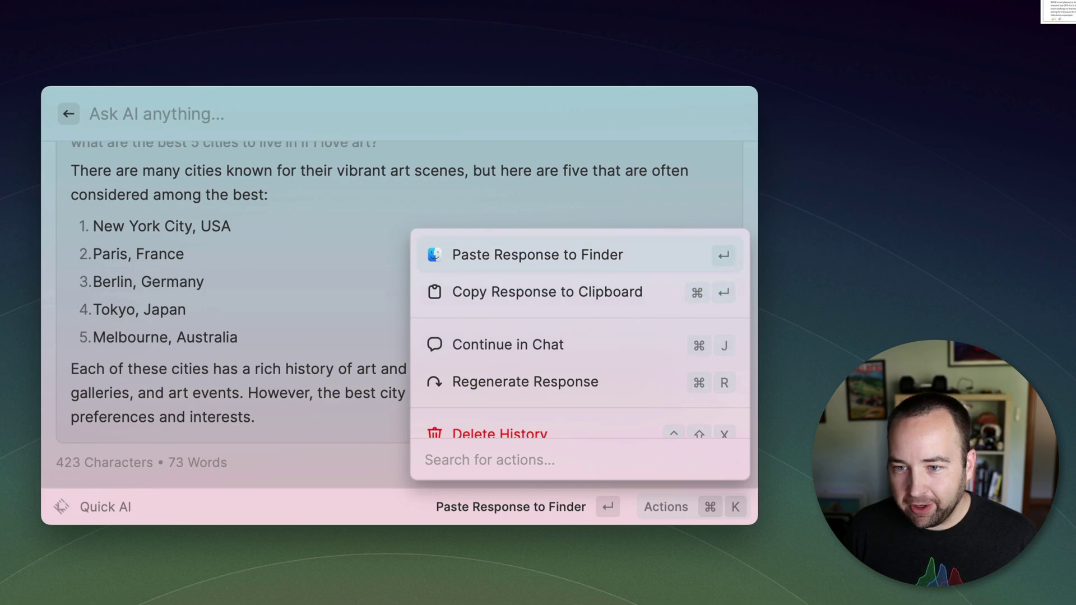
key("Down")
key("Down")
key("Down")
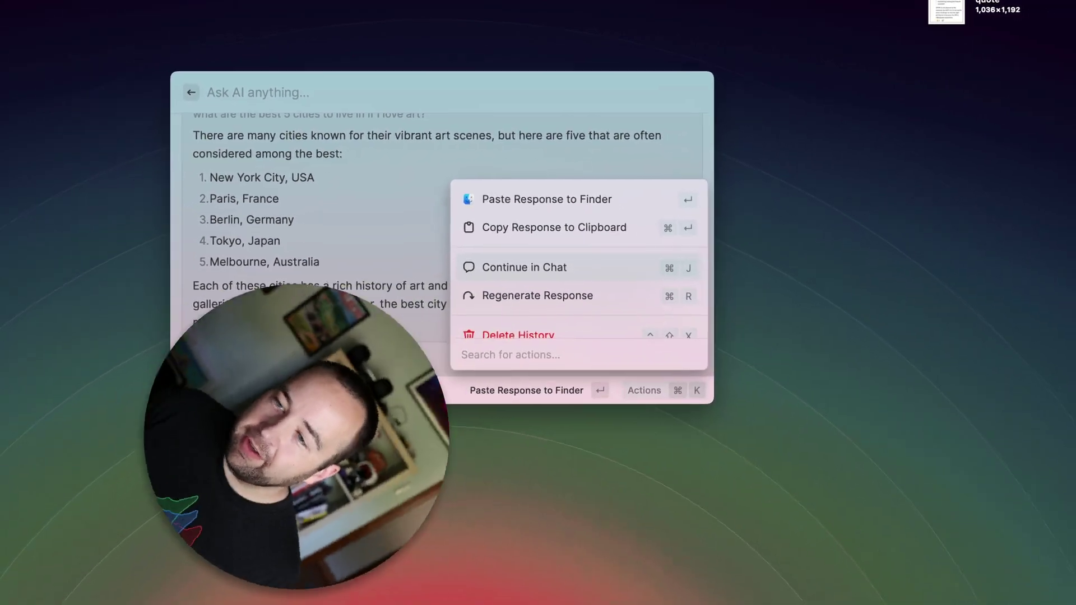
Continue in chat asking for only US cities, then start a new chat and return to the browser.
key("Return")
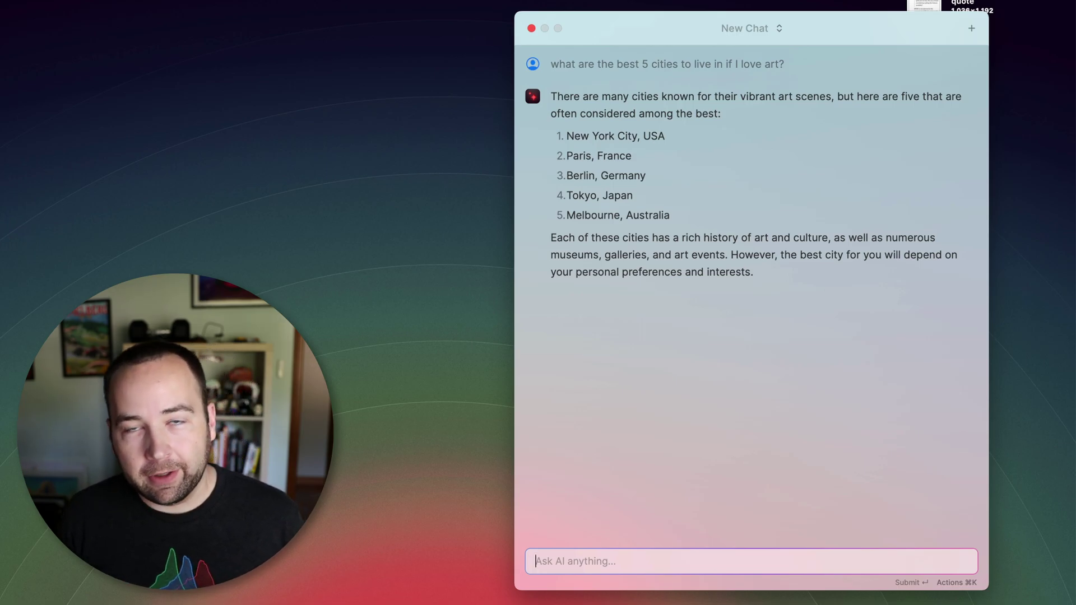
type("h")
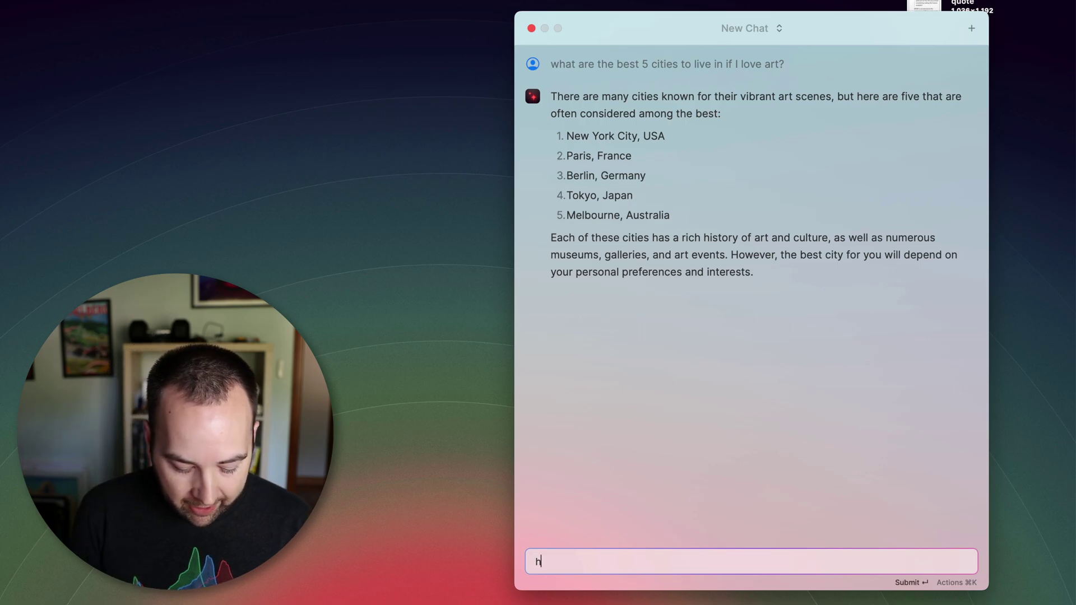
type("ow about only ci")
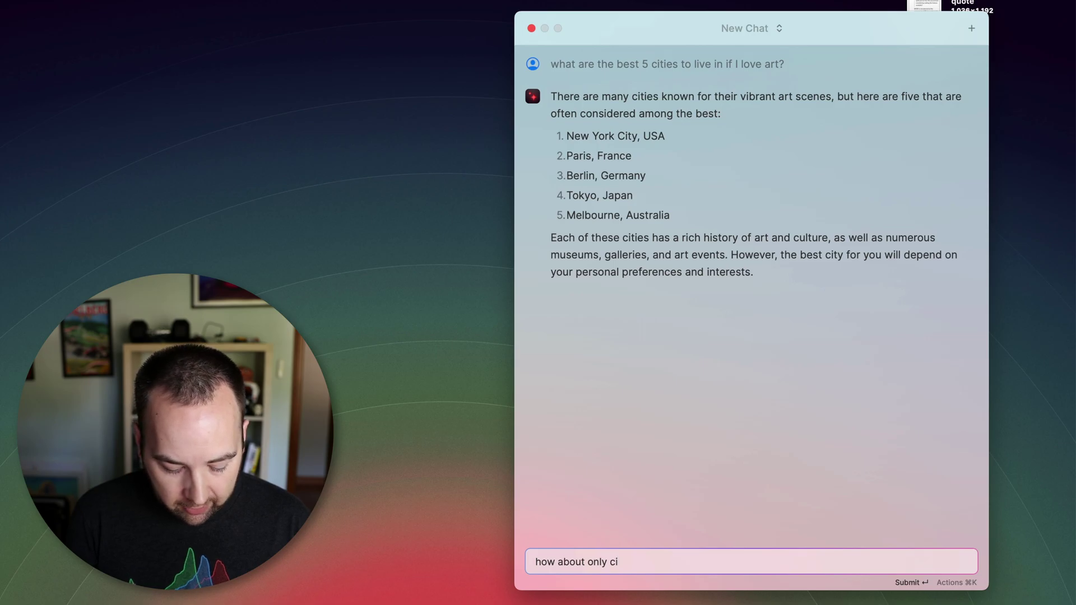
type("tuieties in the us?")
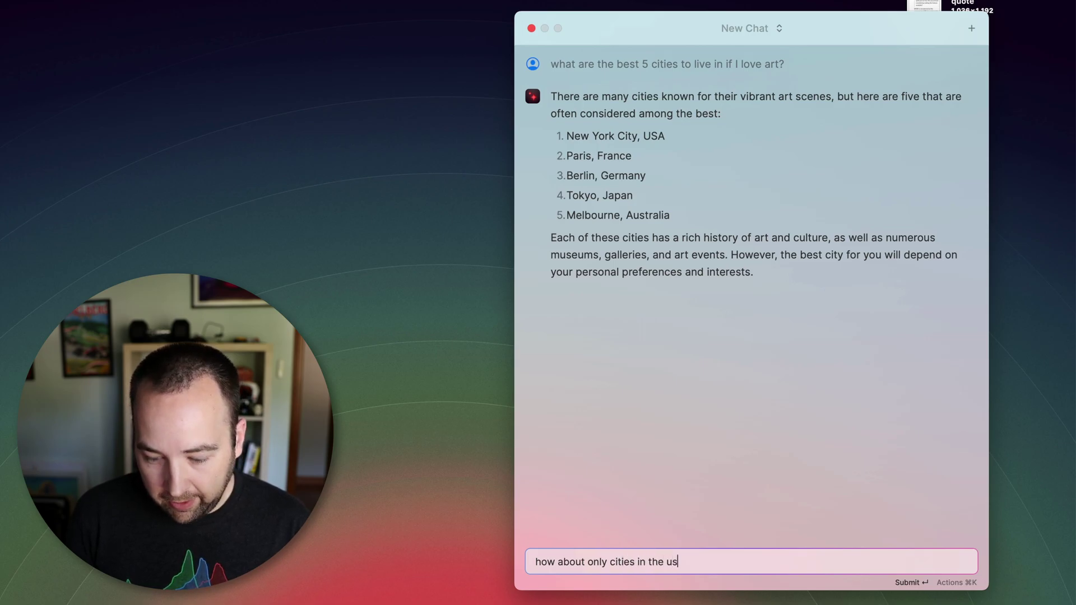
key("Return")
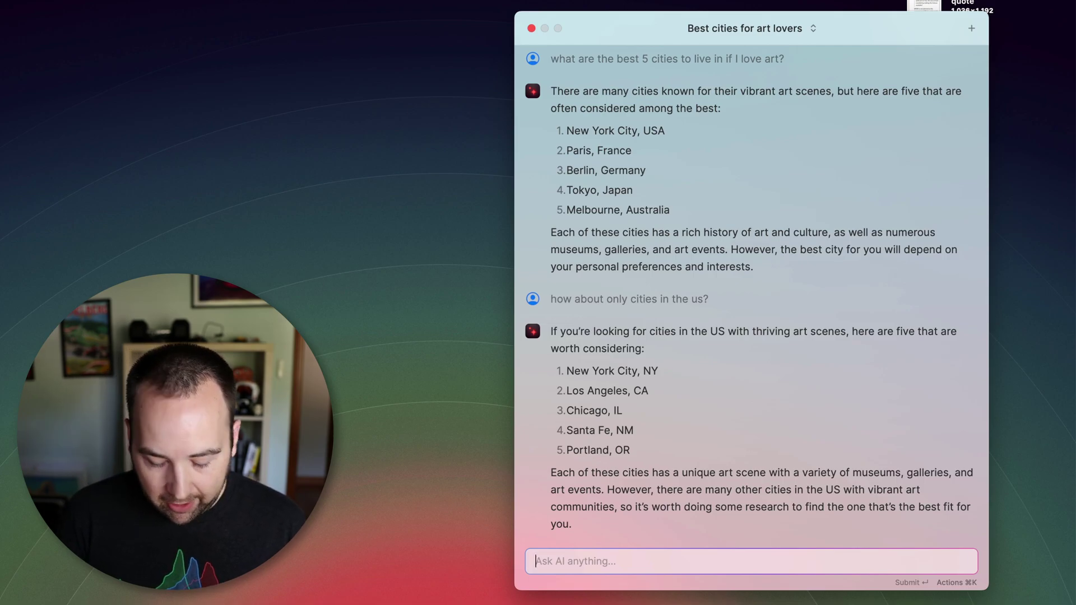
key("super+n")
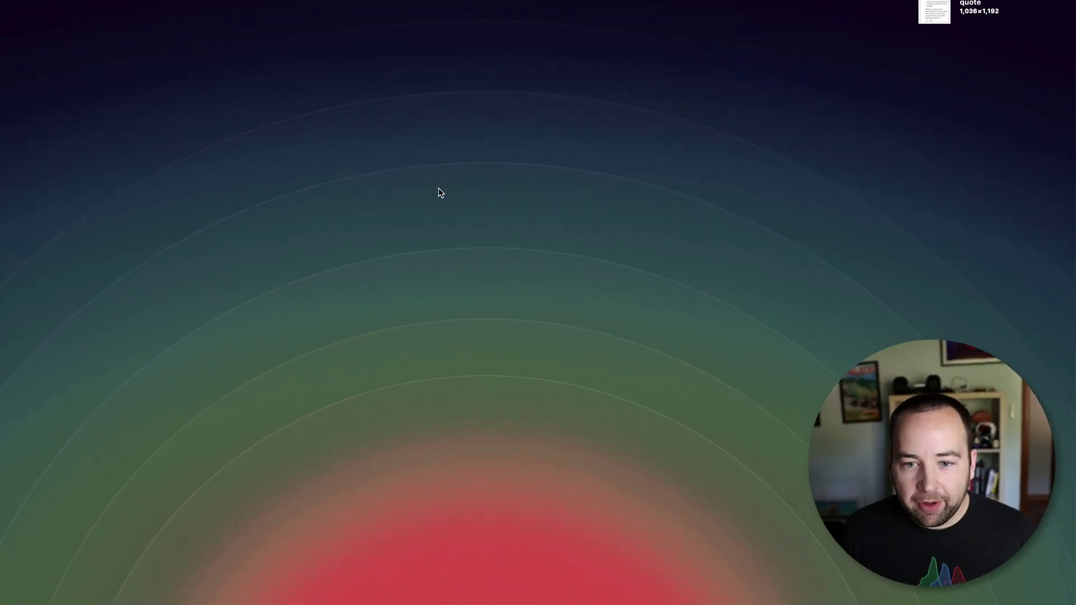
key("super+Tab")
On the Stack Overflow tab, select the JavaScript email-validation snippet and bring up Raycast over it.
key("ctrl+Tab")
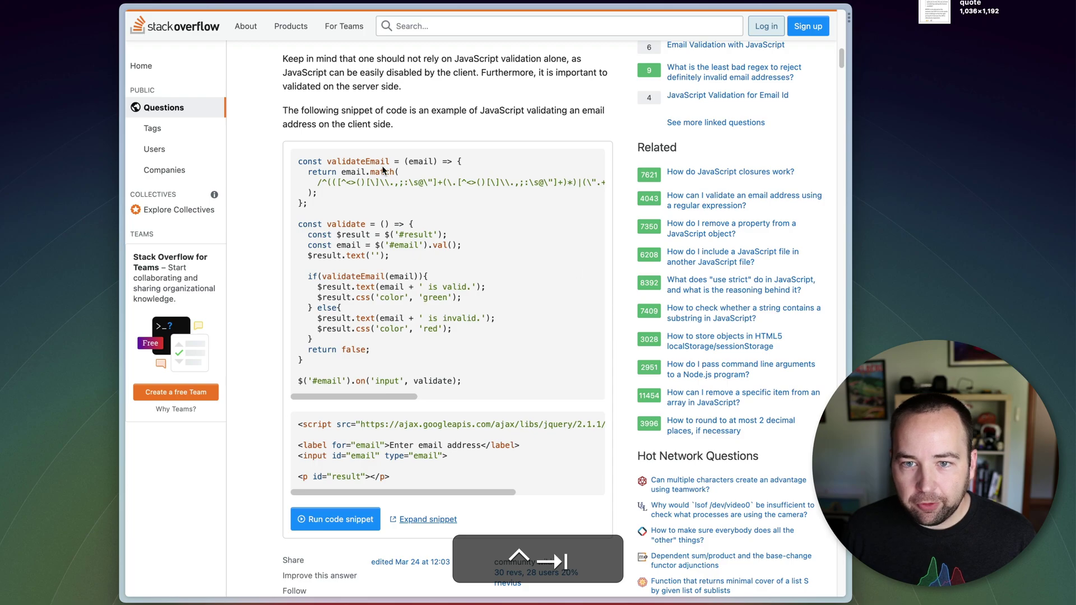
scroll(542, 270, "up", 20)
scroll(543, 270, "down", 15)
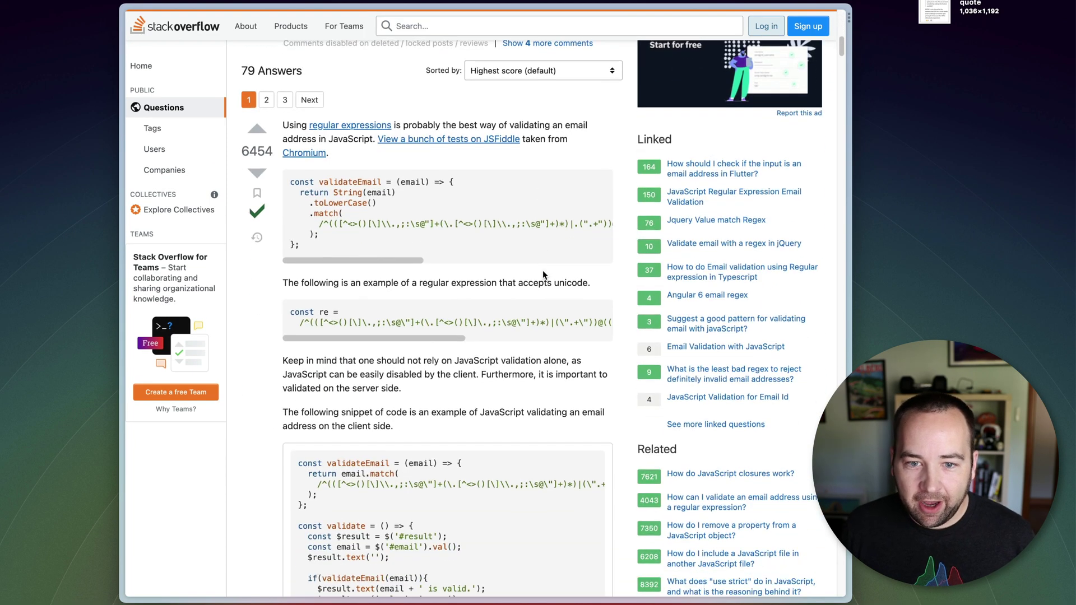
scroll(543, 270, "down", 3)
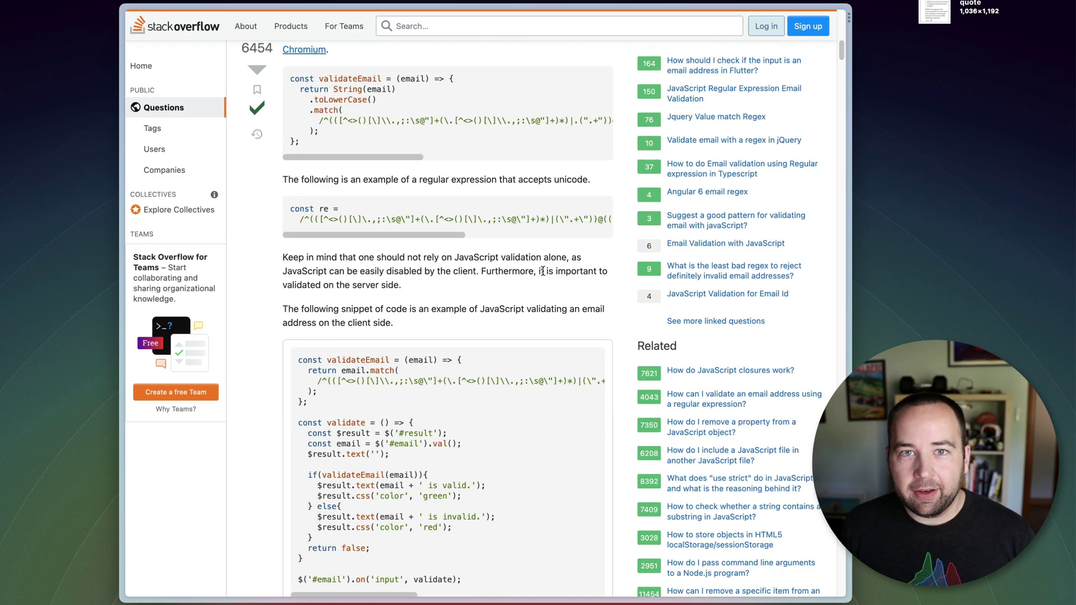
scroll(543, 270, "down", 3)
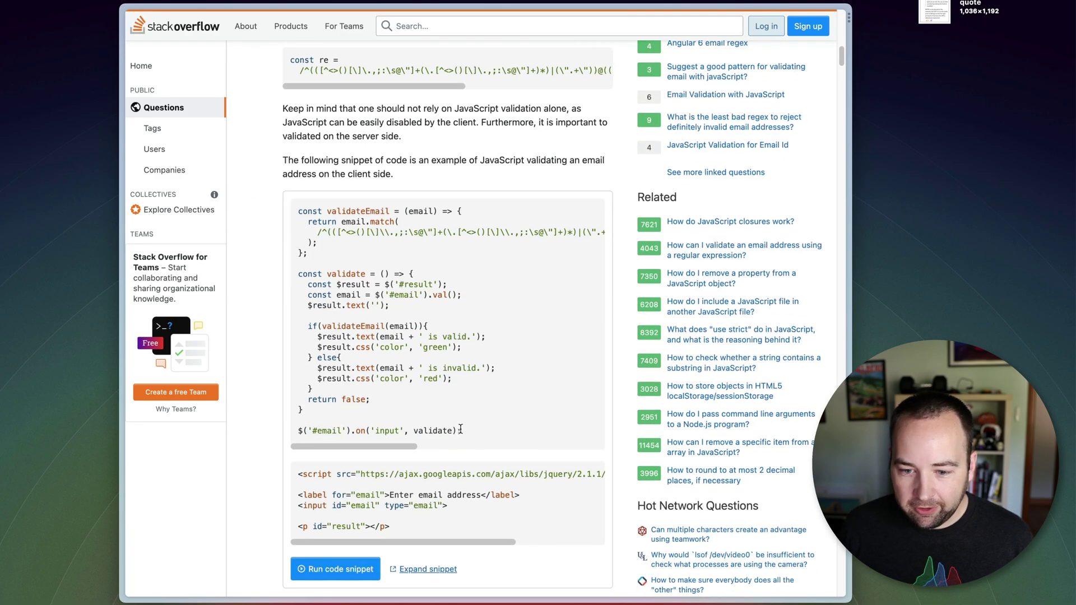
left_click_drag(470, 435, 300, 213)
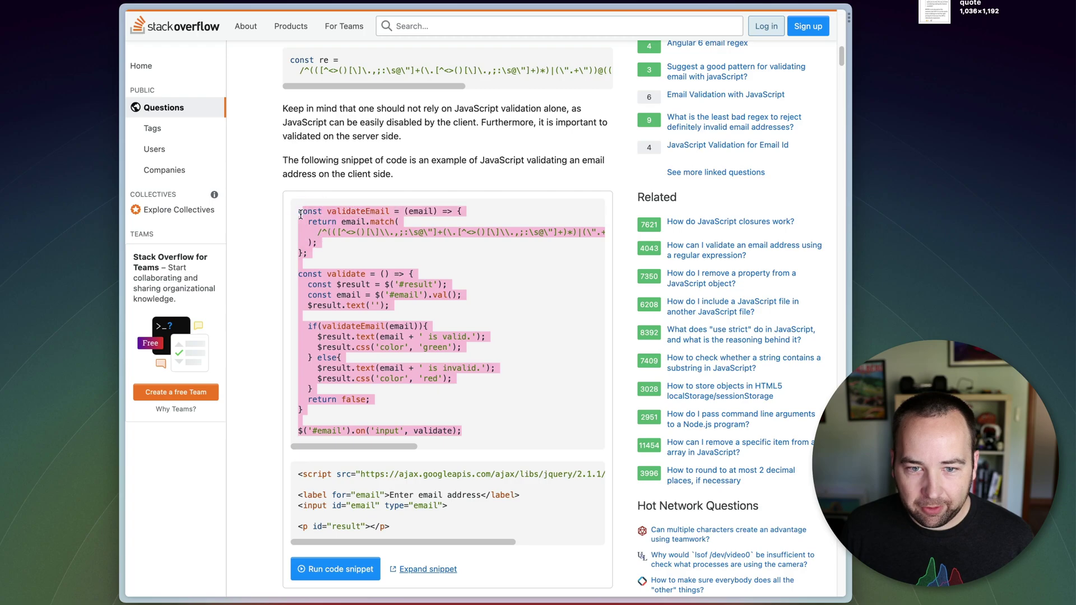
scroll(266, 267, "up", 1)
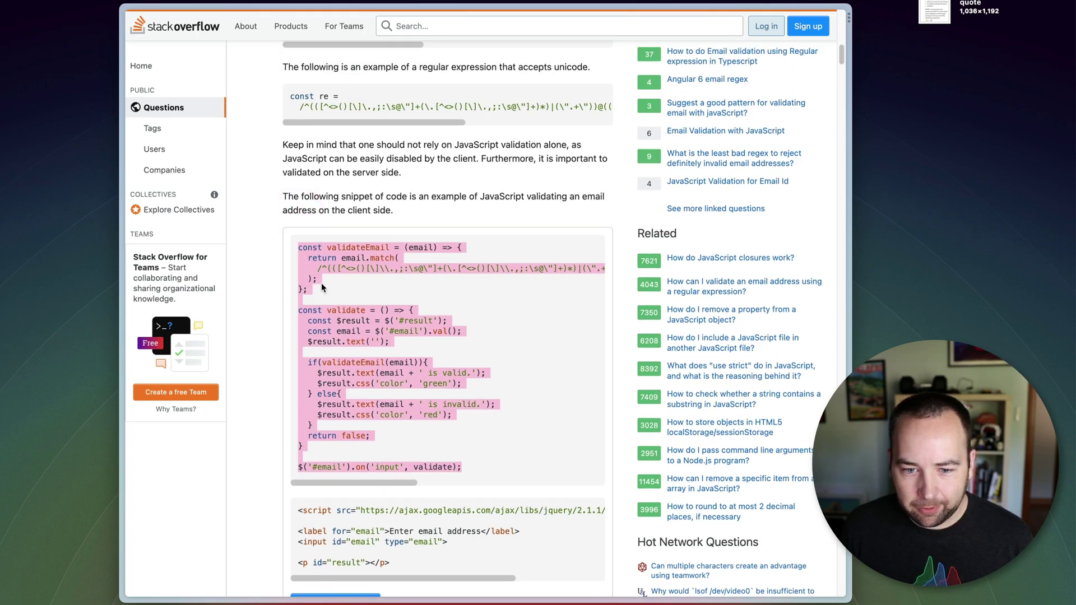
scroll(275, 429, "down", 2)
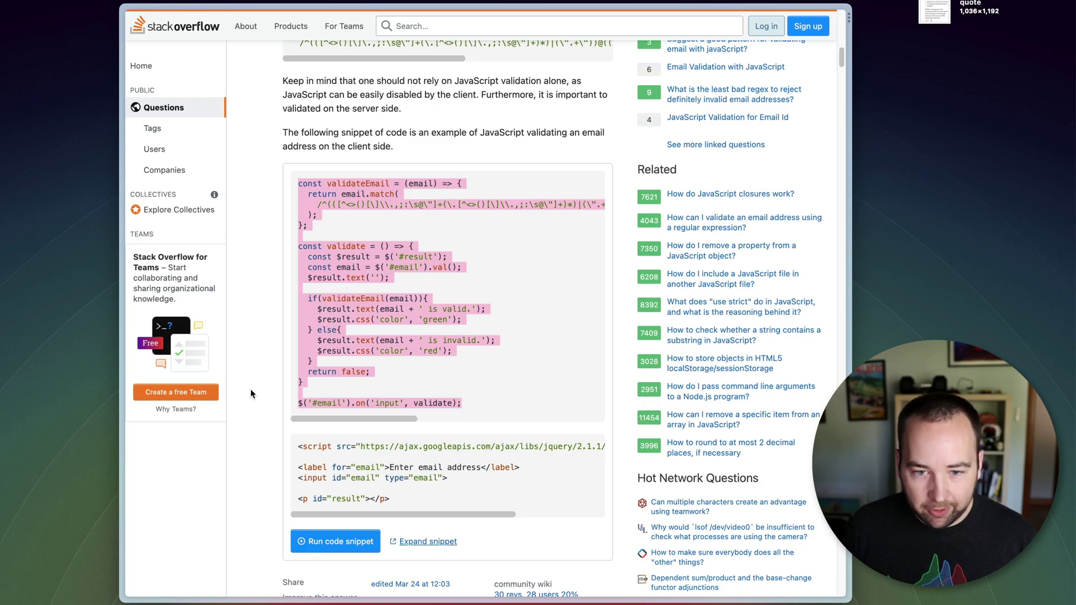
key("alt+space")
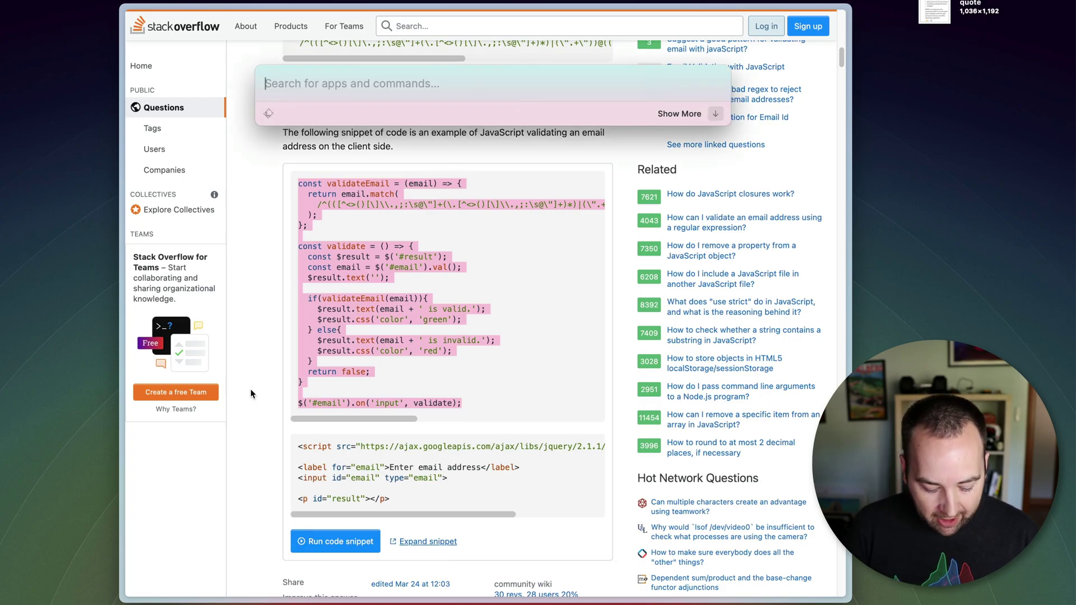
Run Explain Code Step by Step on the snippet, read the nine-step explanation, and close it.
type("ex")
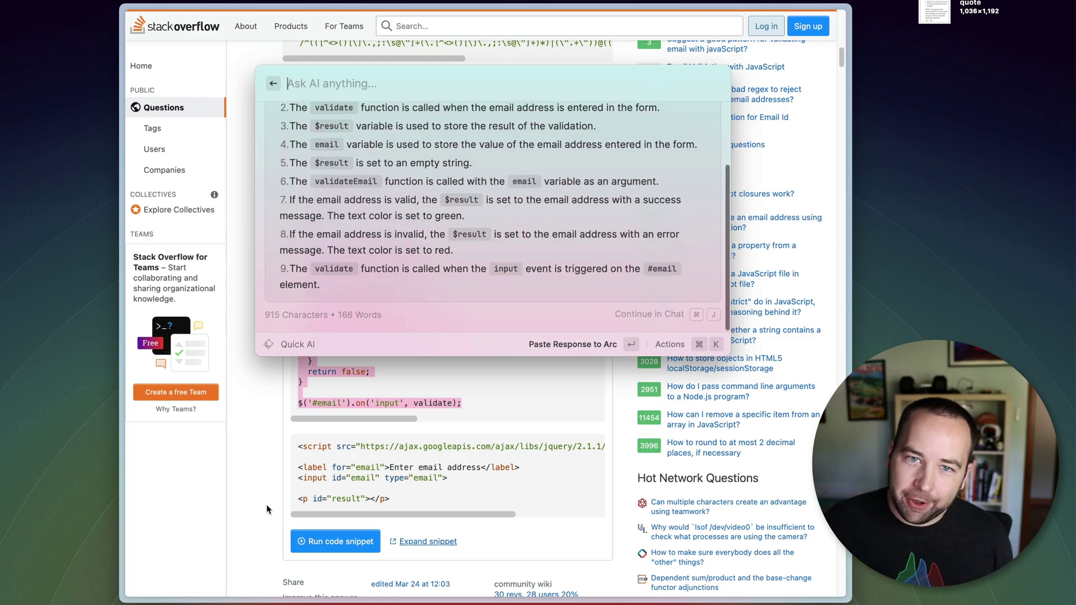
scroll(267, 504, "up", 10)
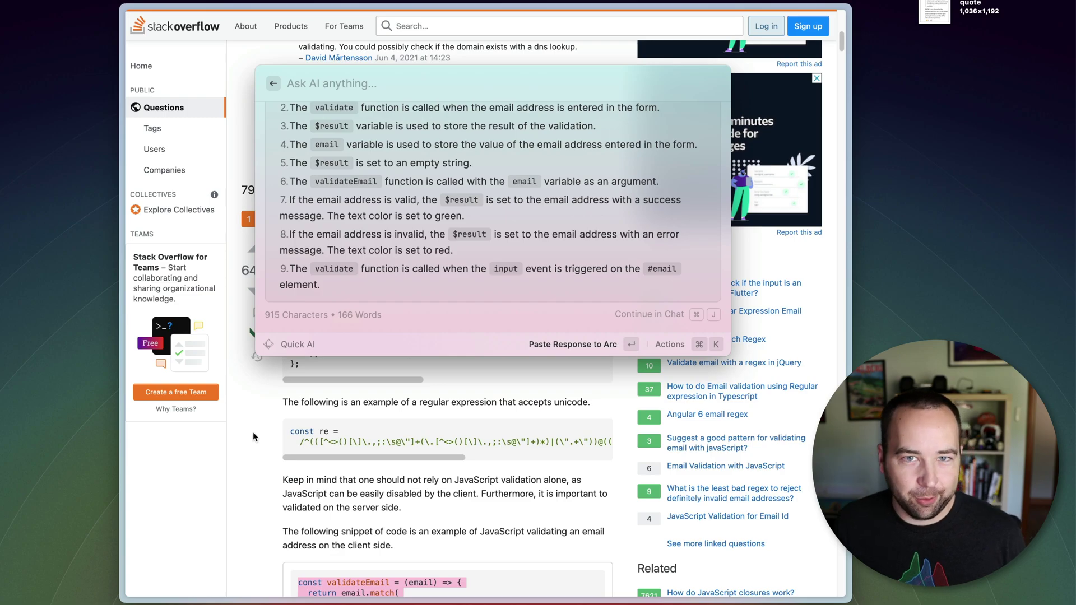
scroll(254, 437, "down", 8)
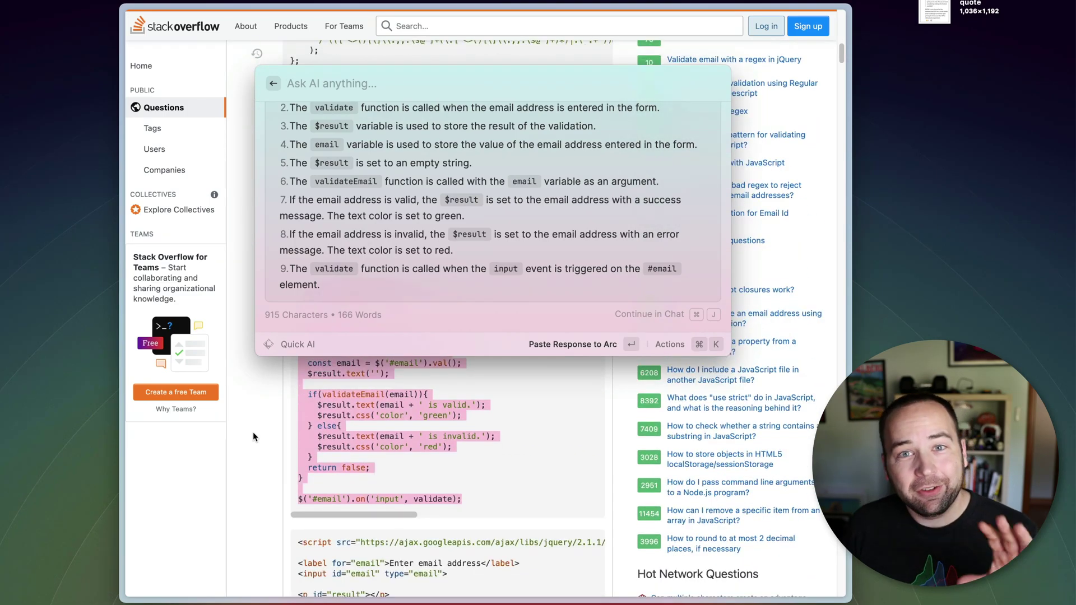
scroll(253, 436, "down", 1)
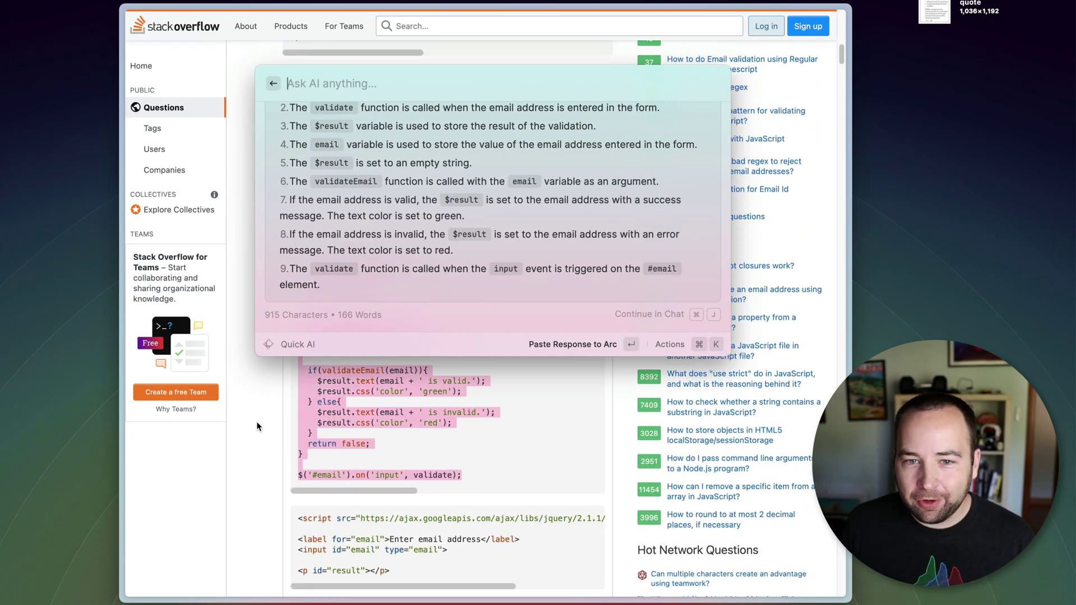
key("Escape")
scroll(257, 423, "up", 12)
Back on the Raycast Pro blog tab, select the subscription section paragraphs.
key("Escape")
key("ctrl+Tab")
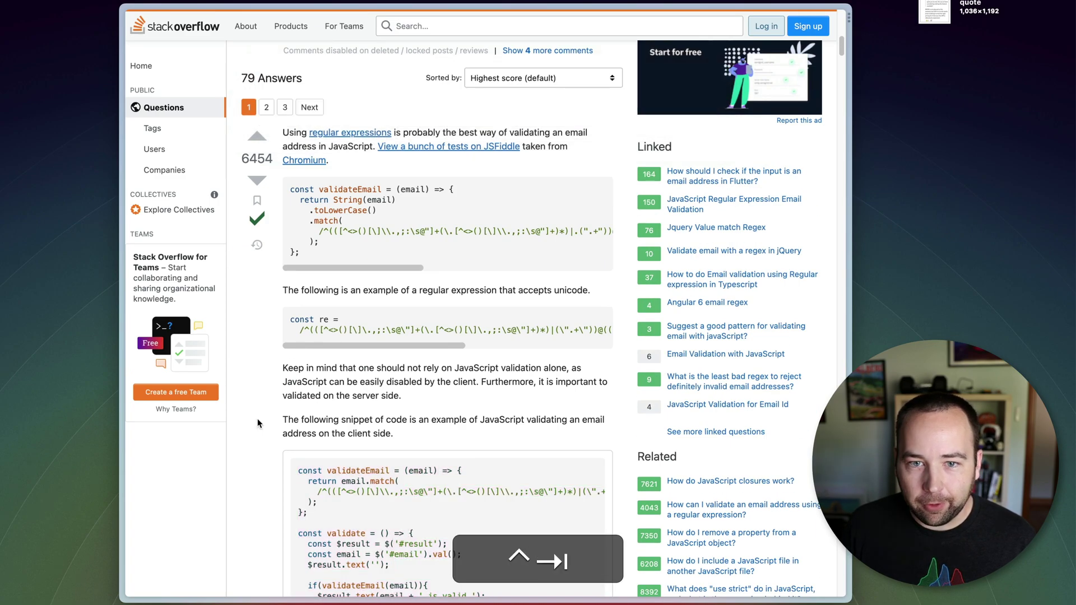
scroll(283, 370, "down", 9)
scroll(284, 370, "down", 20)
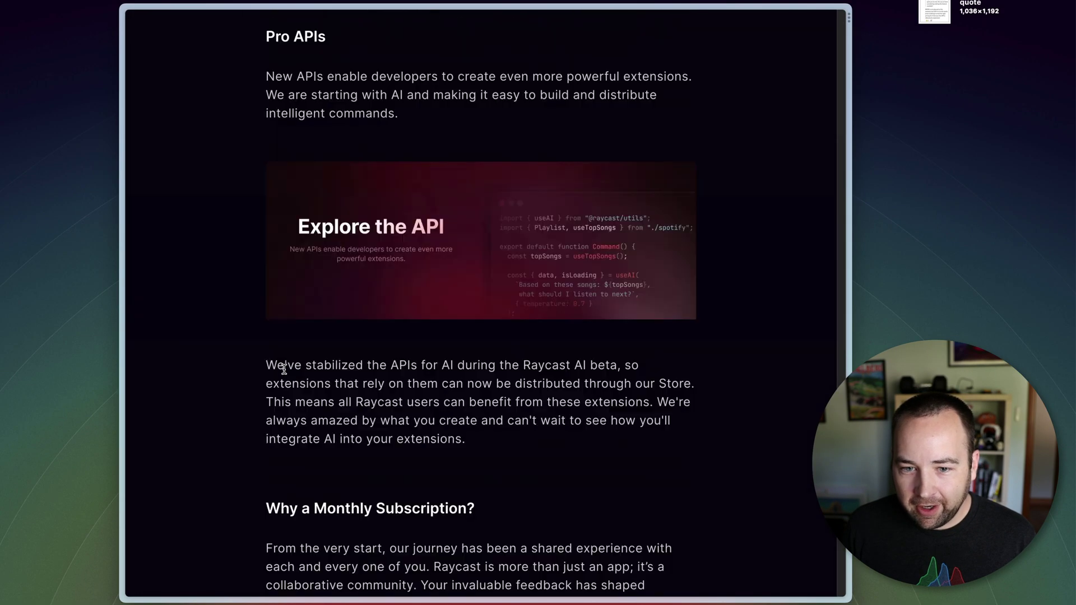
scroll(284, 370, "up", 7)
scroll(284, 370, "down", 13)
scroll(284, 369, "down", 7)
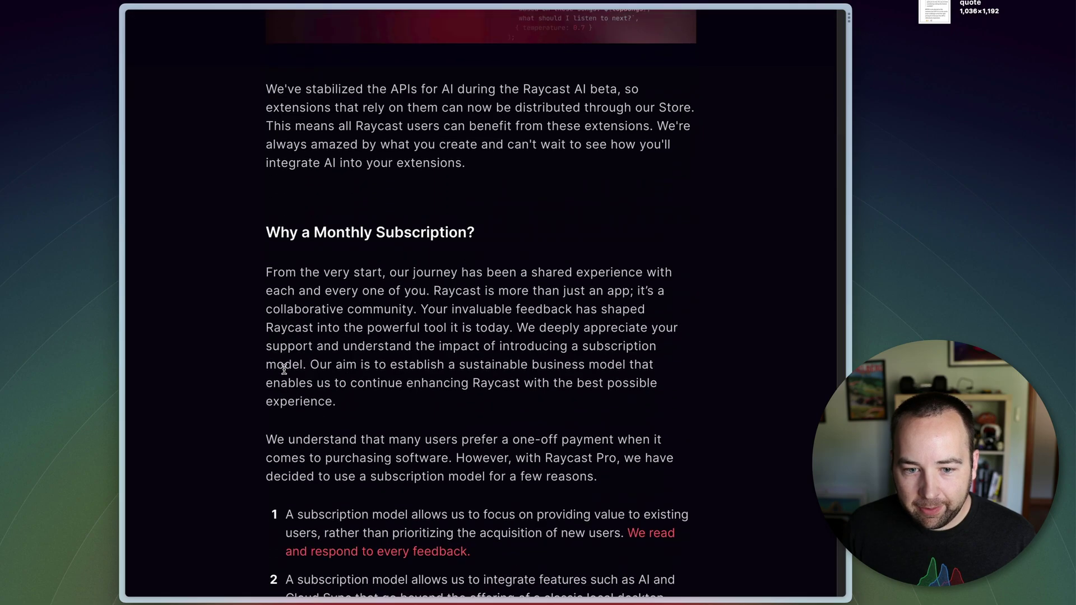
left_click_drag(277, 89, 507, 454)
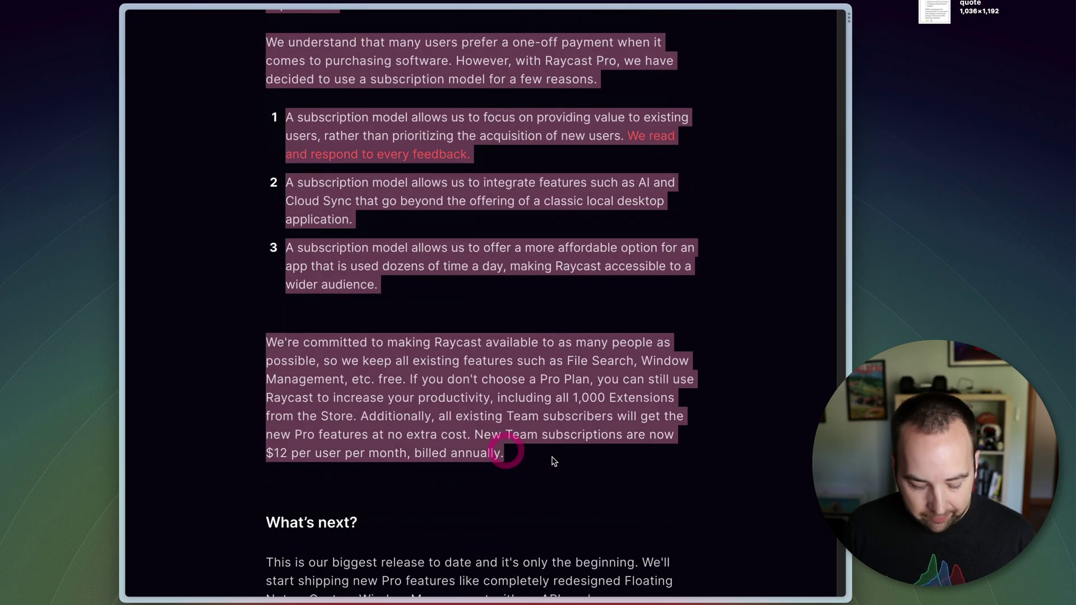
Run the AI command Explain This in Simple Terms on the selected paragraphs.
key("alt+super+space")
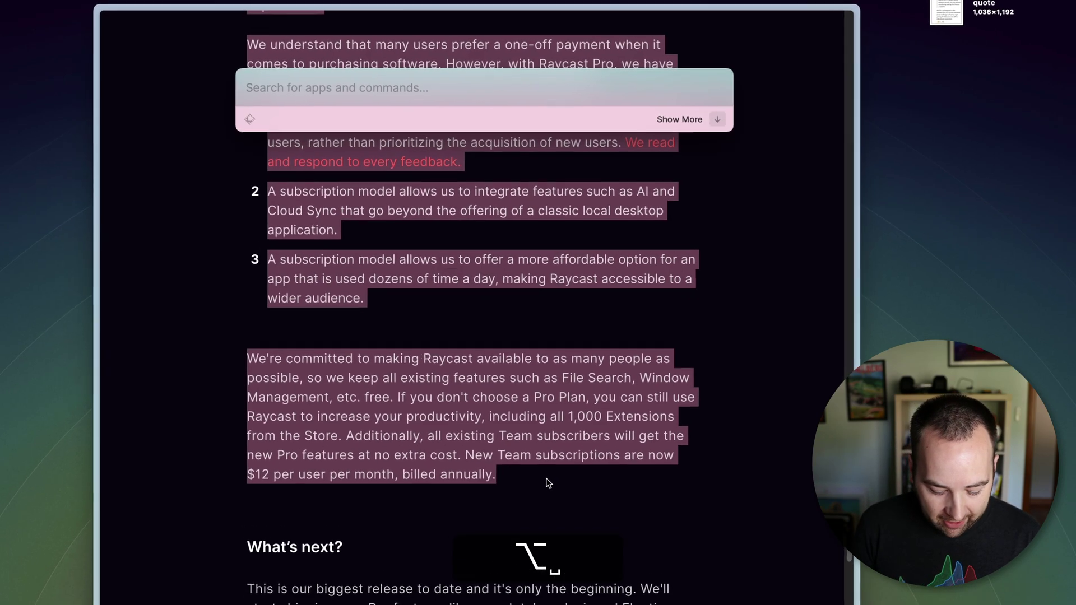
type("sear")
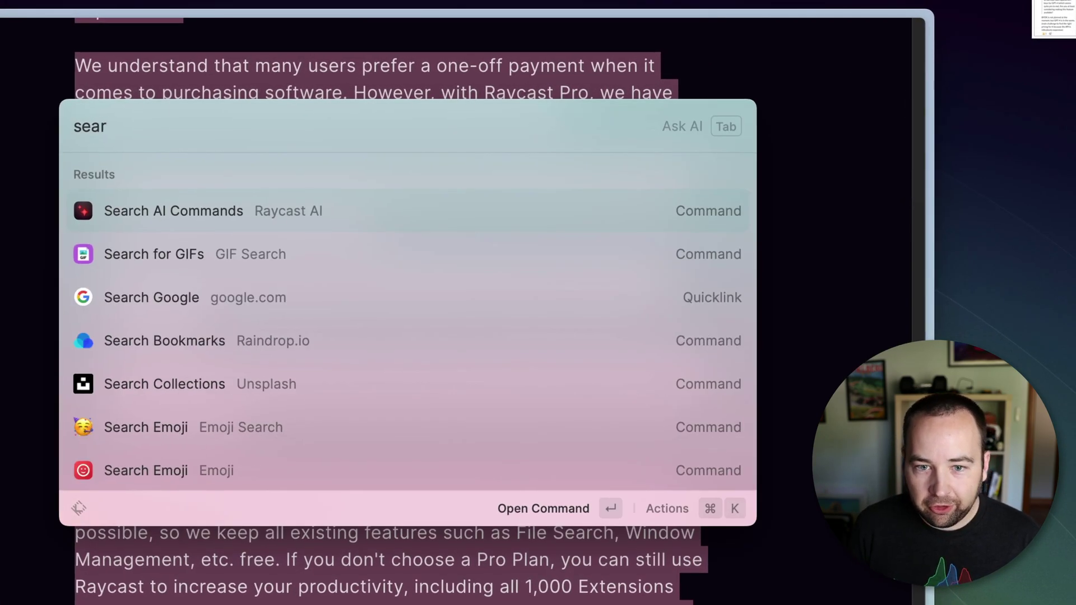
key("Return")
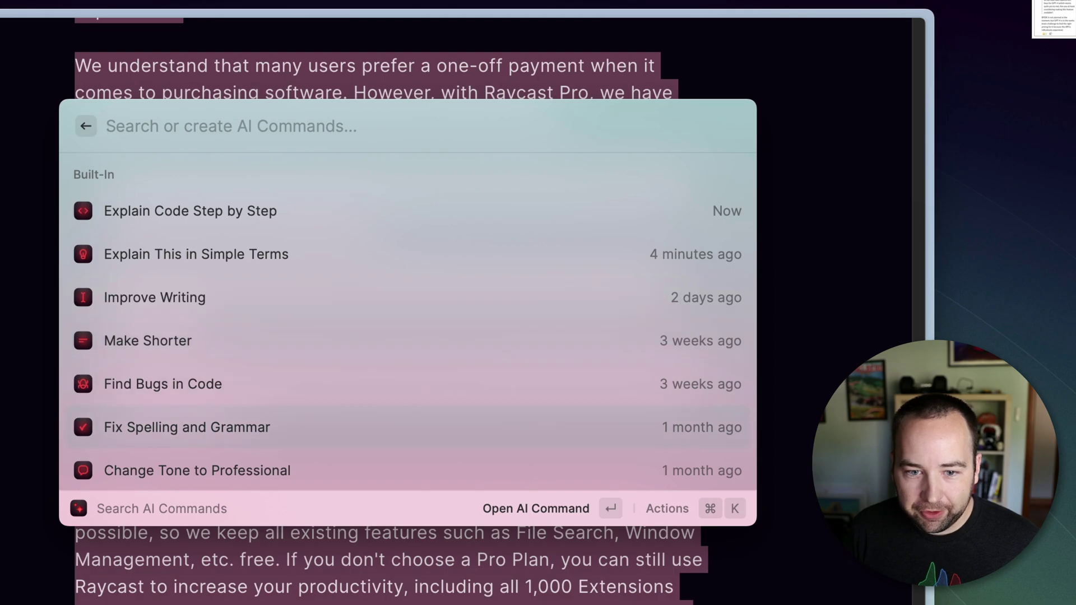
key("Down")
key("Down")
key("Up")
key("Up")
key("Up")
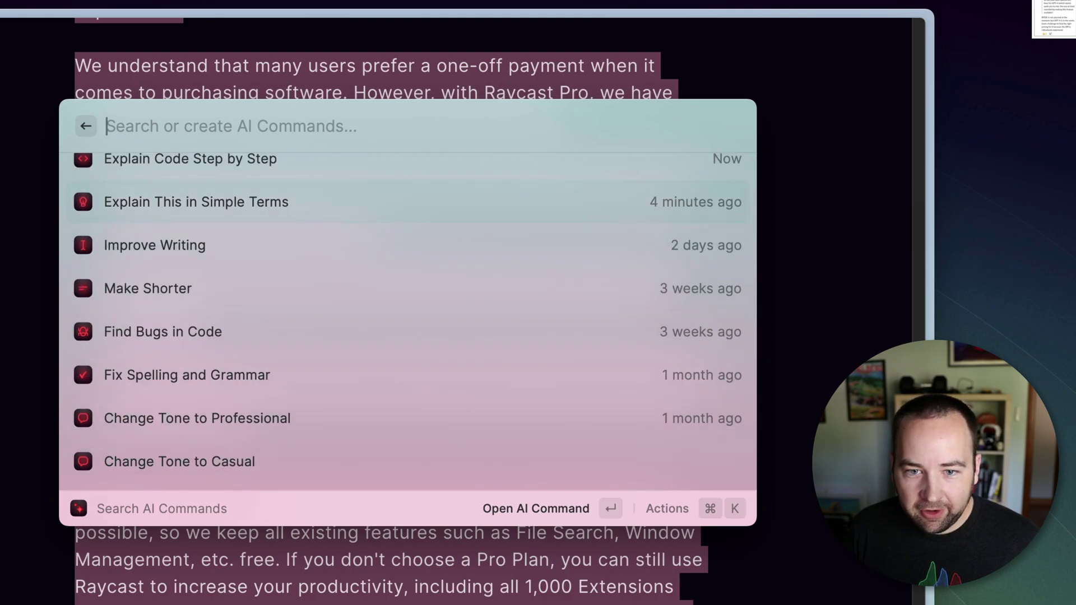
key("Return")
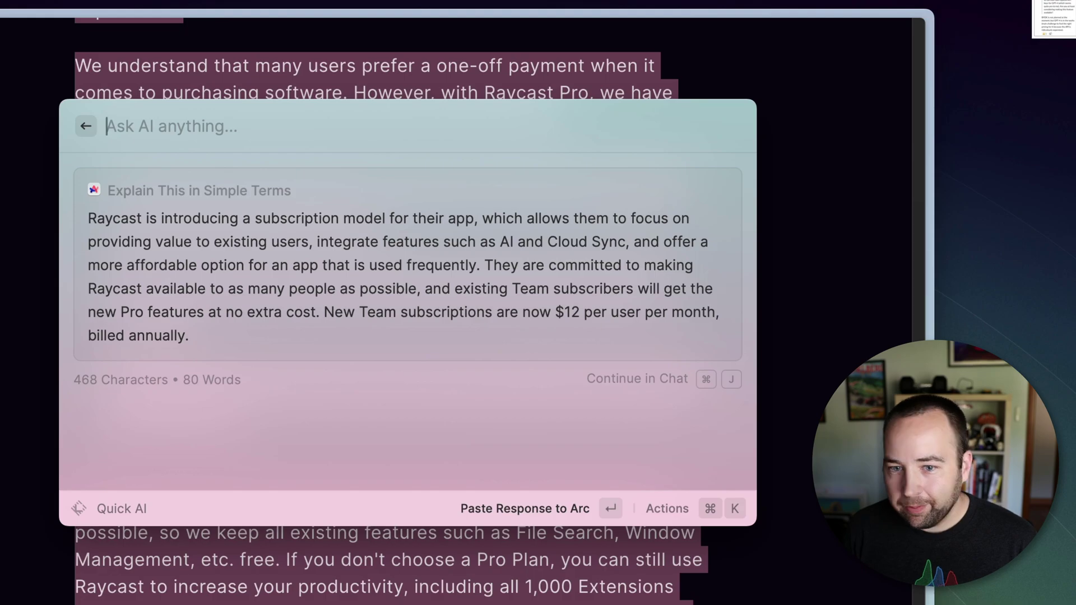
Run Fix Spelling and Grammar on the selection, then close Raycast.
key("Escape")
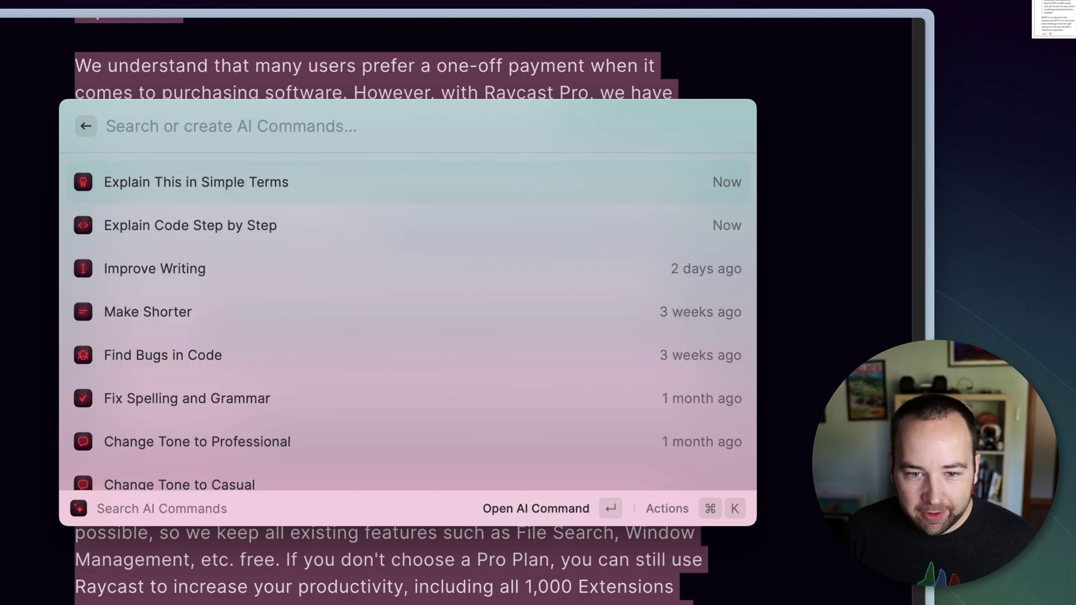
key("Return")
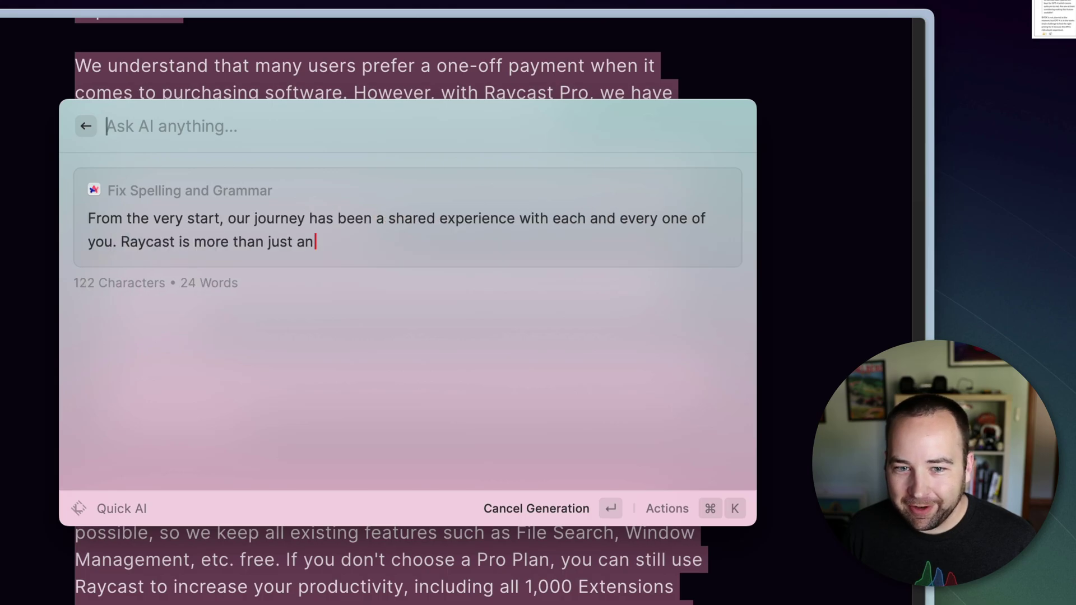
key("Escape")
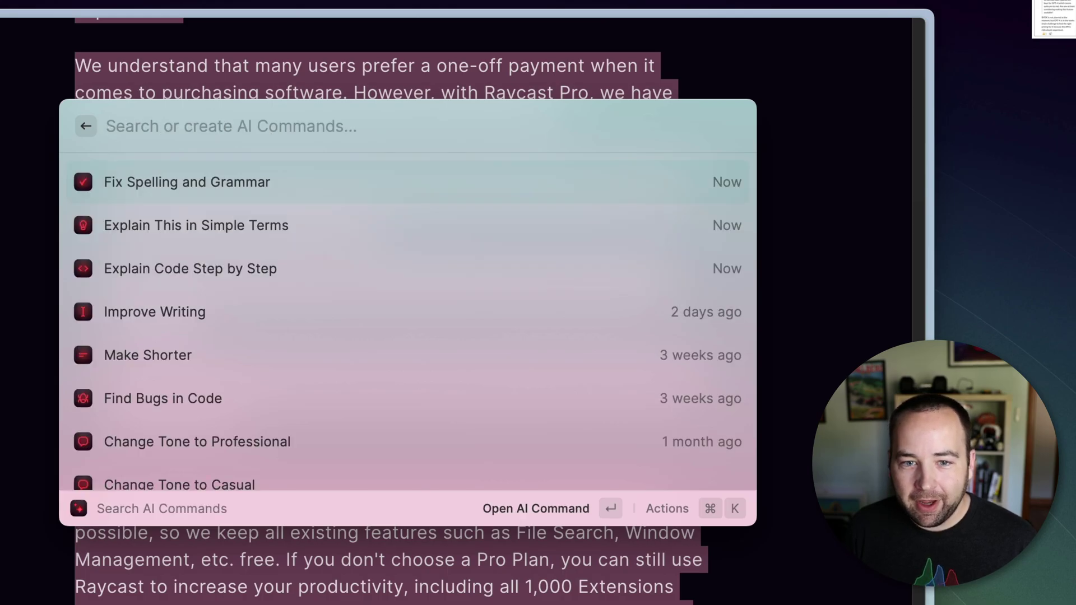
key("Escape")
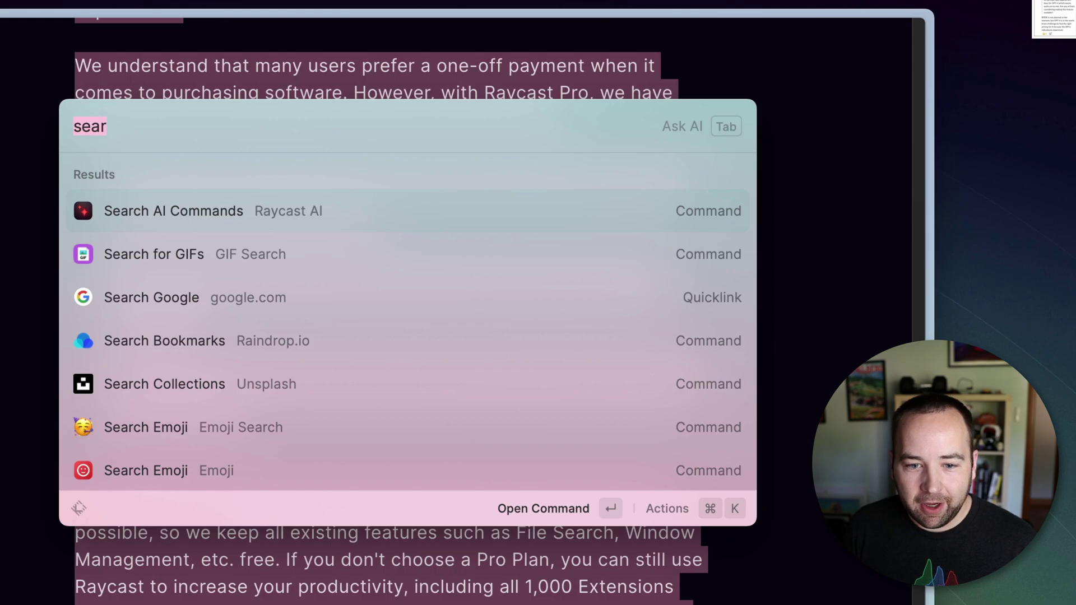
key("BackSpace")
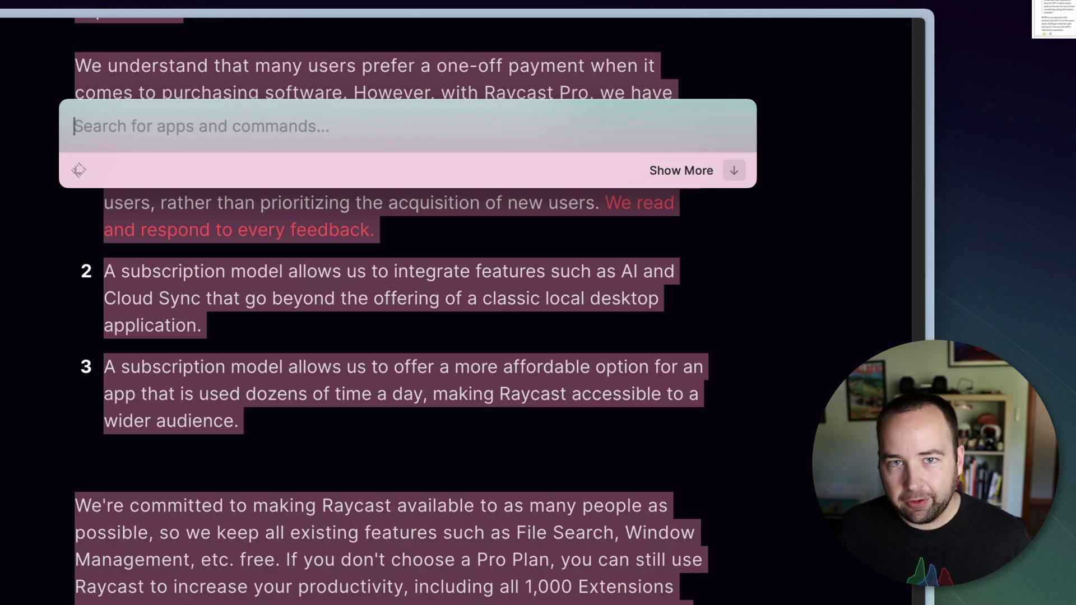
key("Escape")
Hide Arc, Quick Look the GPT-4 quote screenshot on the desktop, close it, and open Raycast.
left_click(42, 502)
key("super+h")
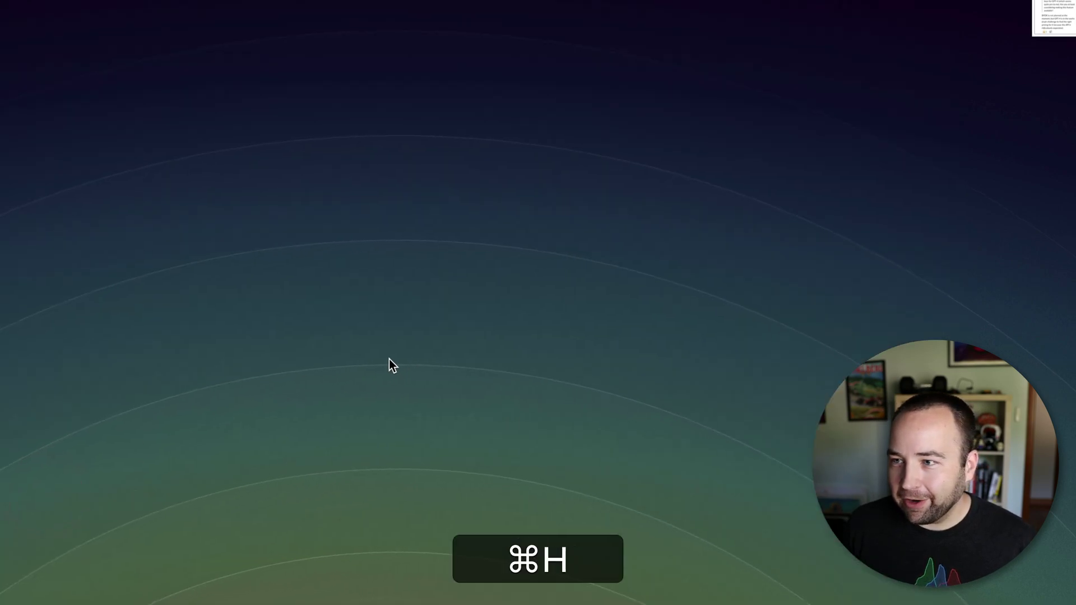
left_click(392, 319)
key("space")
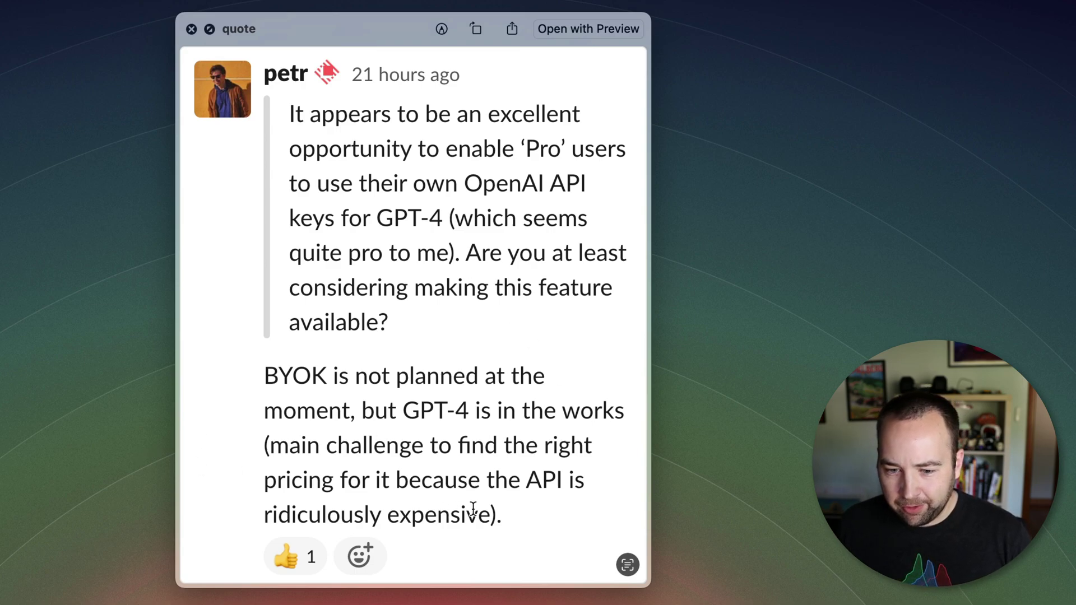
key("space")
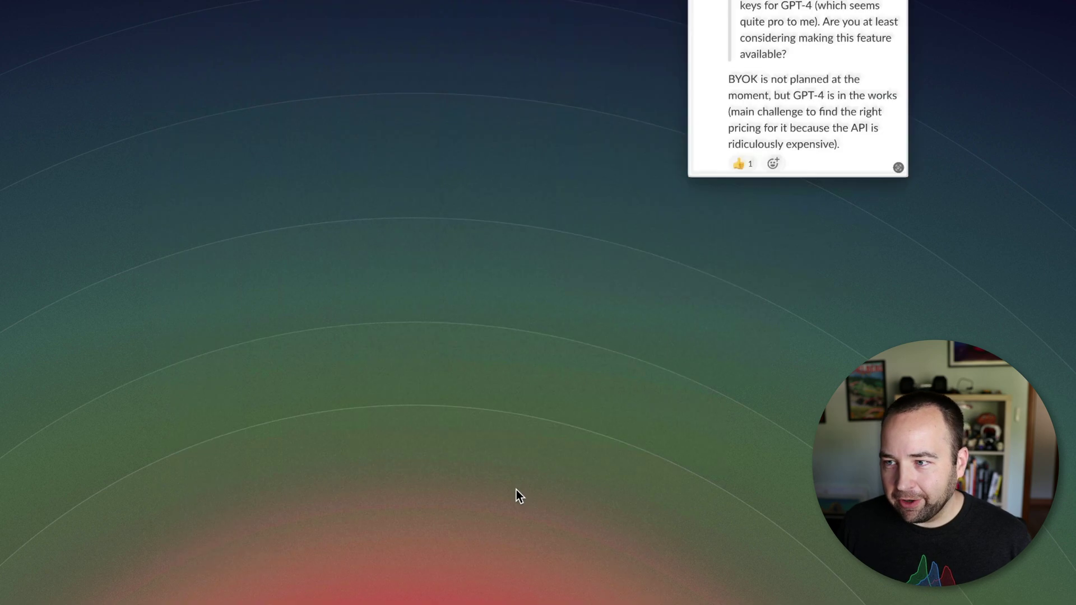
left_click(698, 382)
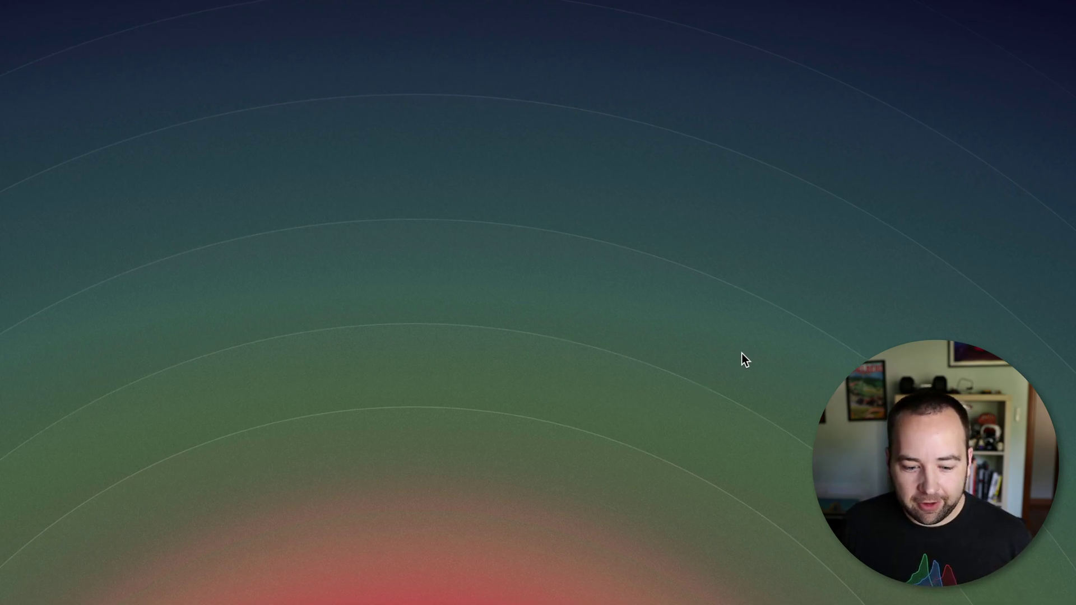
key("alt+space")
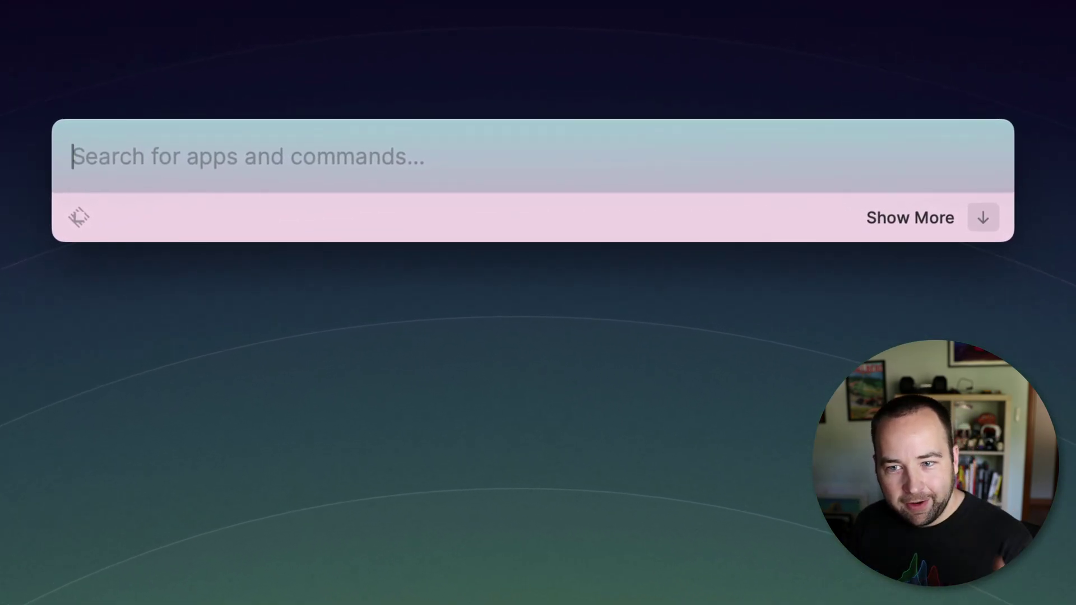
Replace the mistyped search with 'theme' and launch Show Theme Studio.
type("ersgwe")
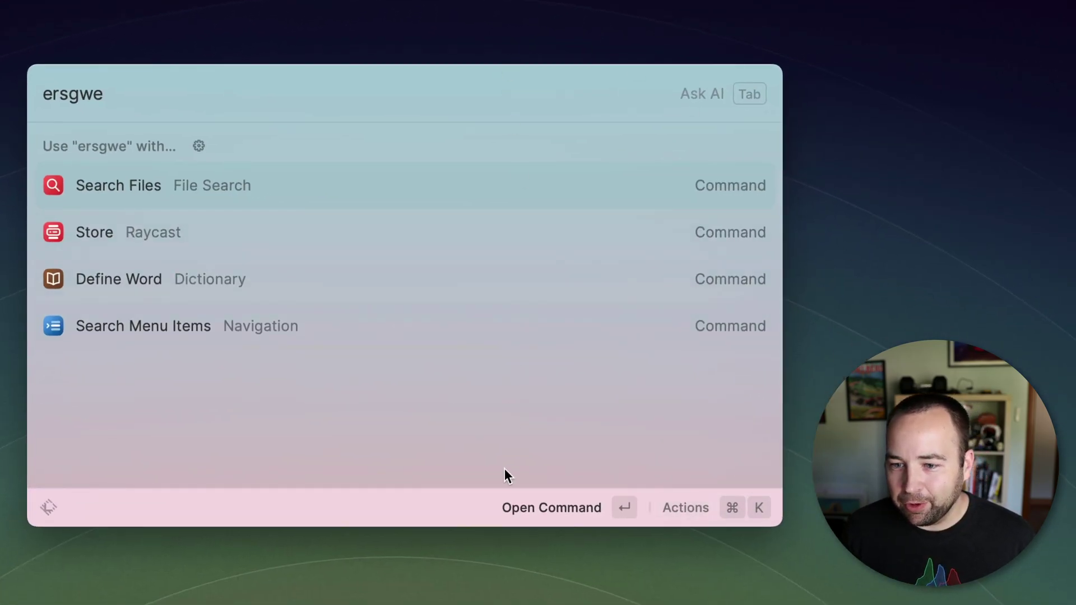
key("super+a")
type("the")
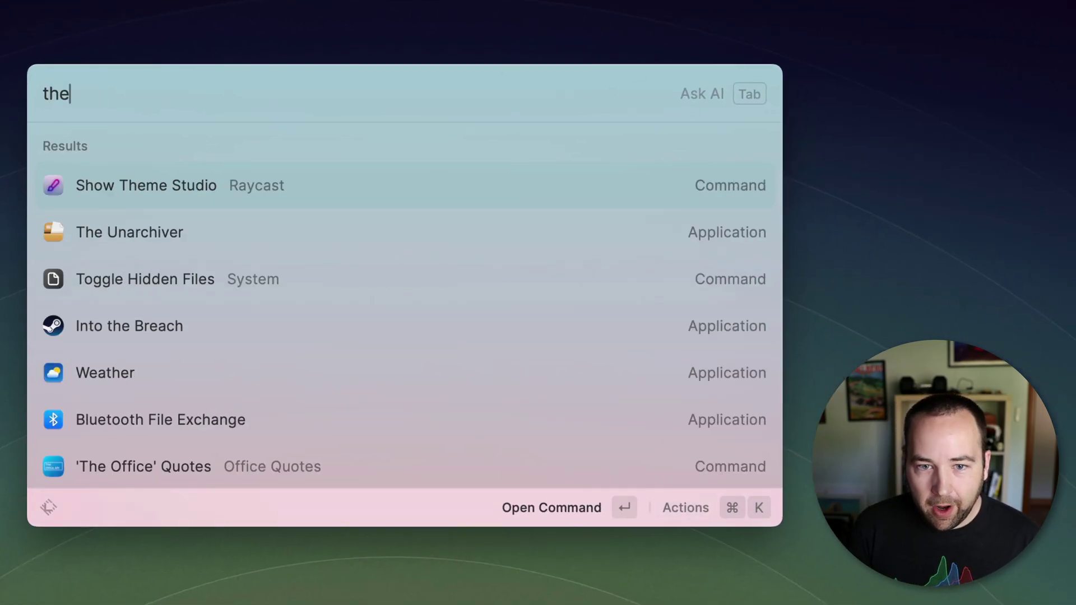
type("me")
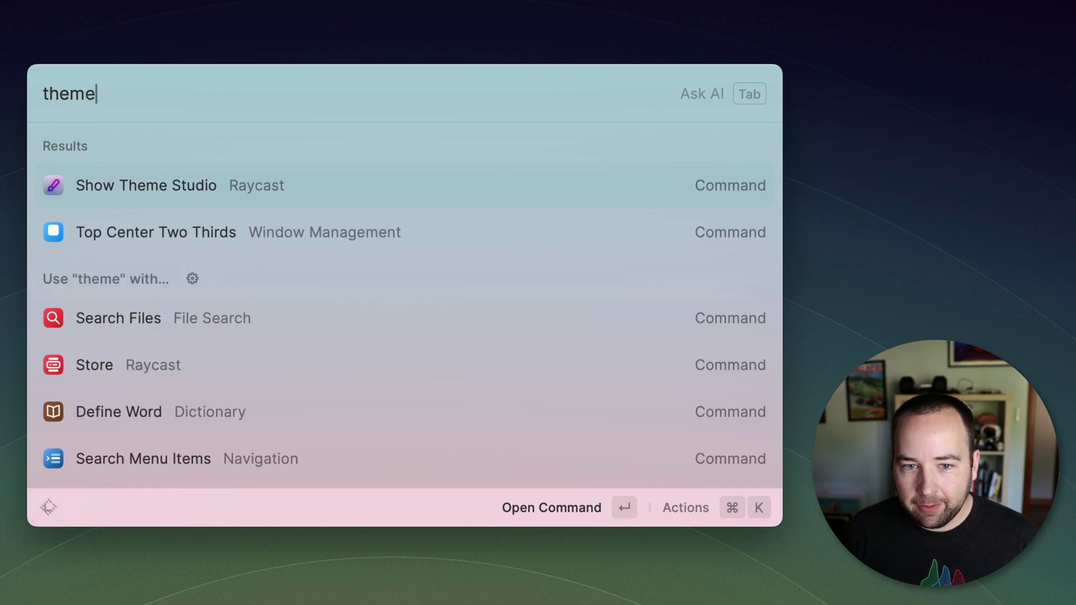
key("Return")
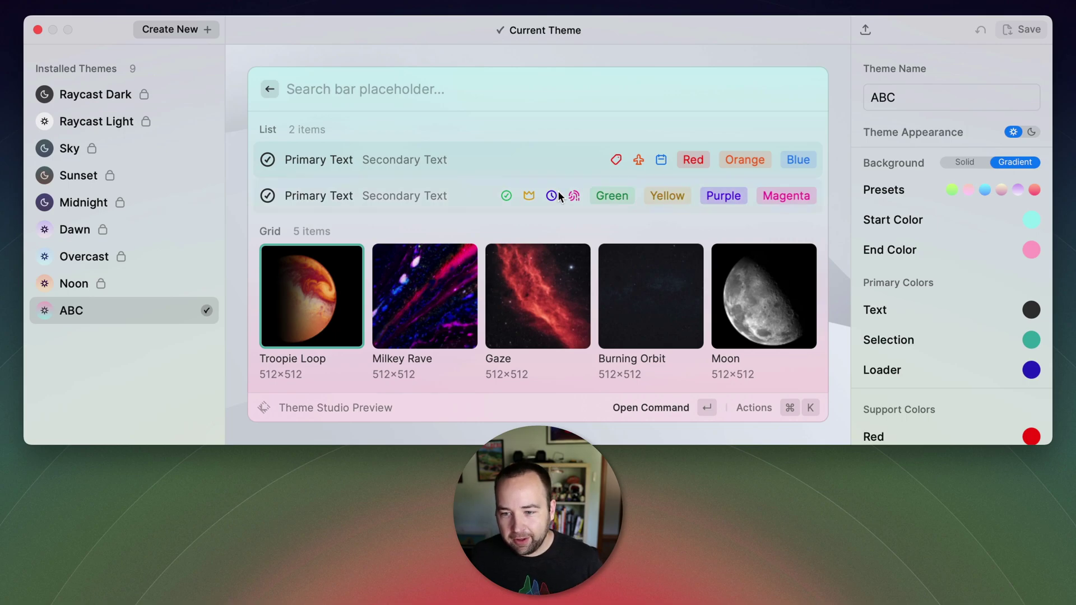
left_click(91, 122)
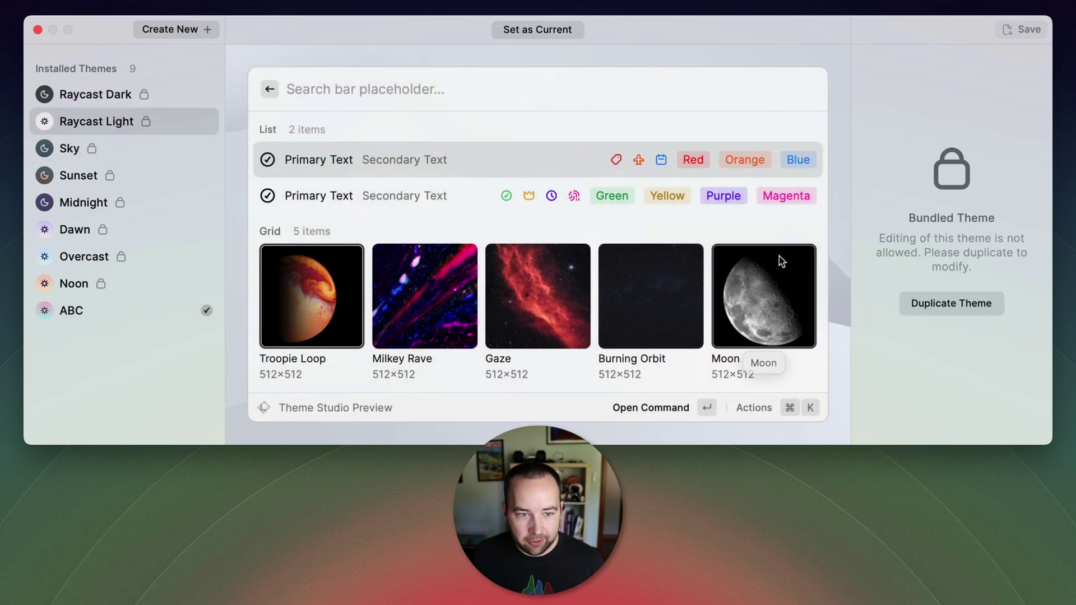
key("Up")
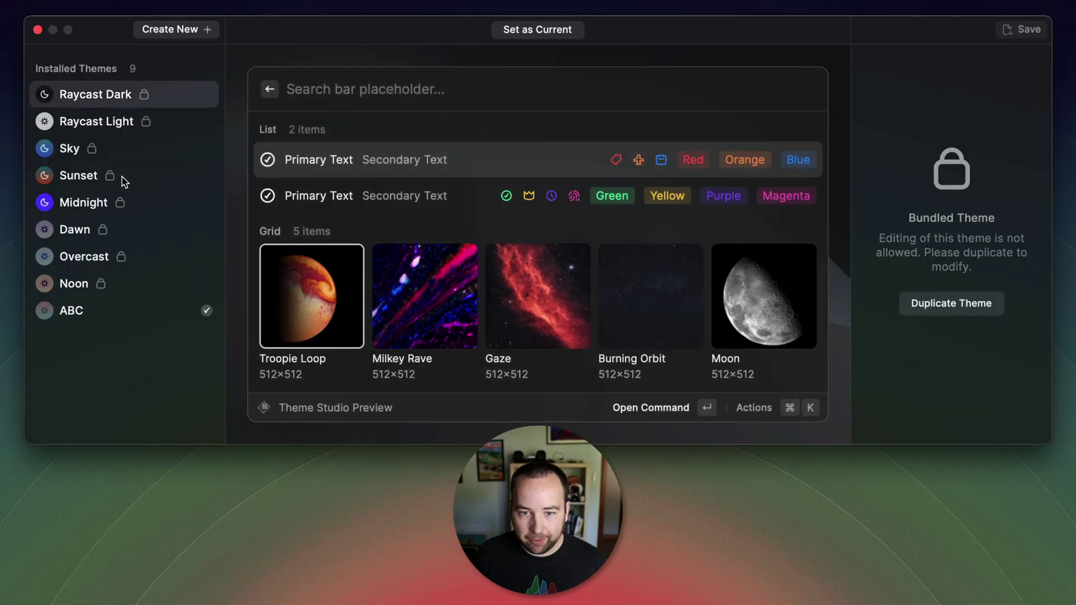
key("Down")
key("Down")
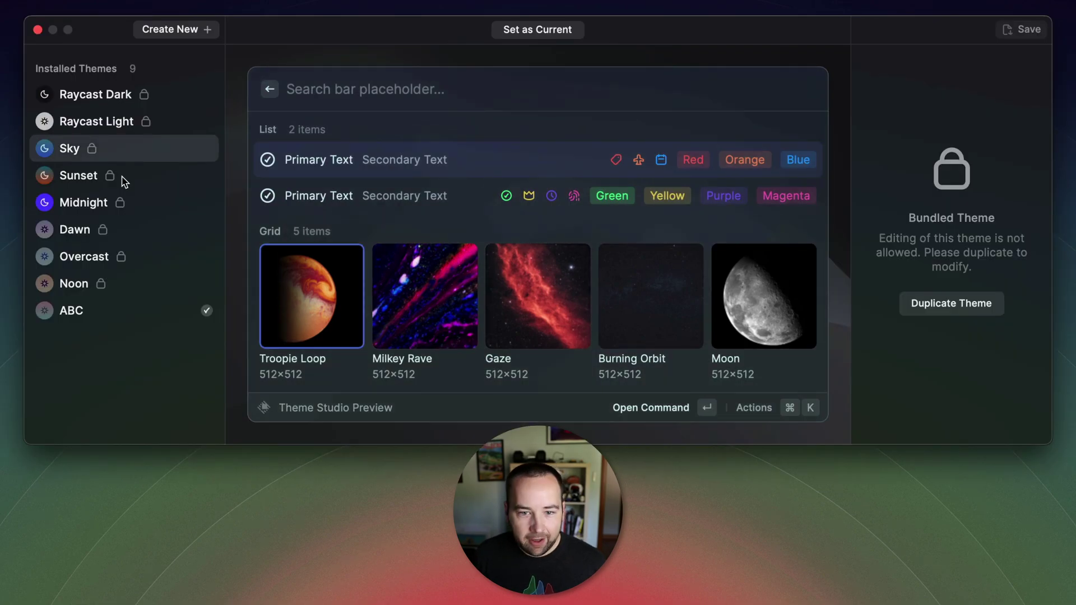
key("Down")
key("Down")
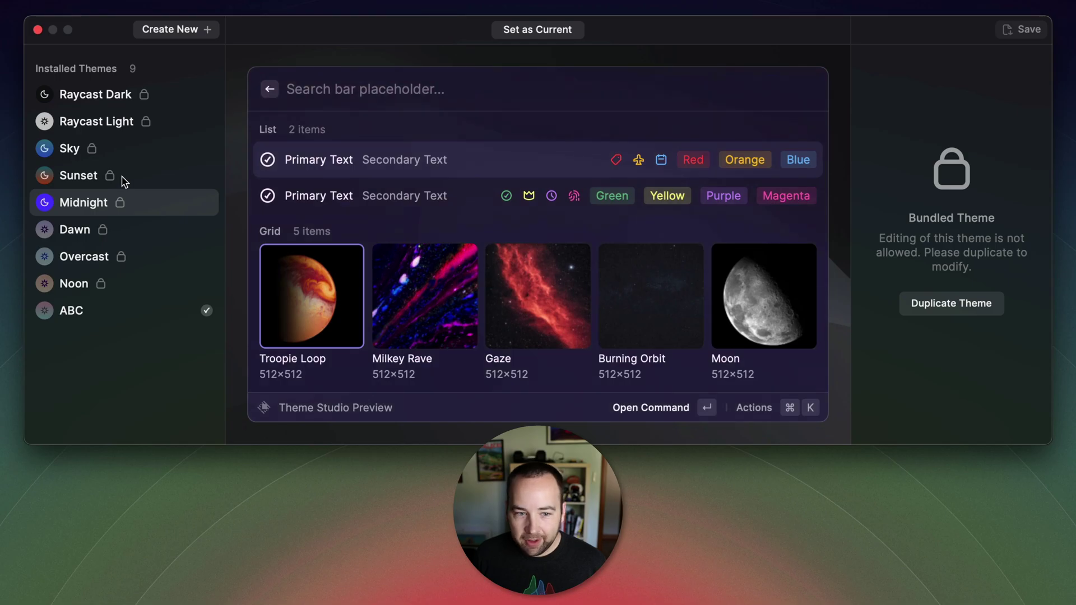
key("Down")
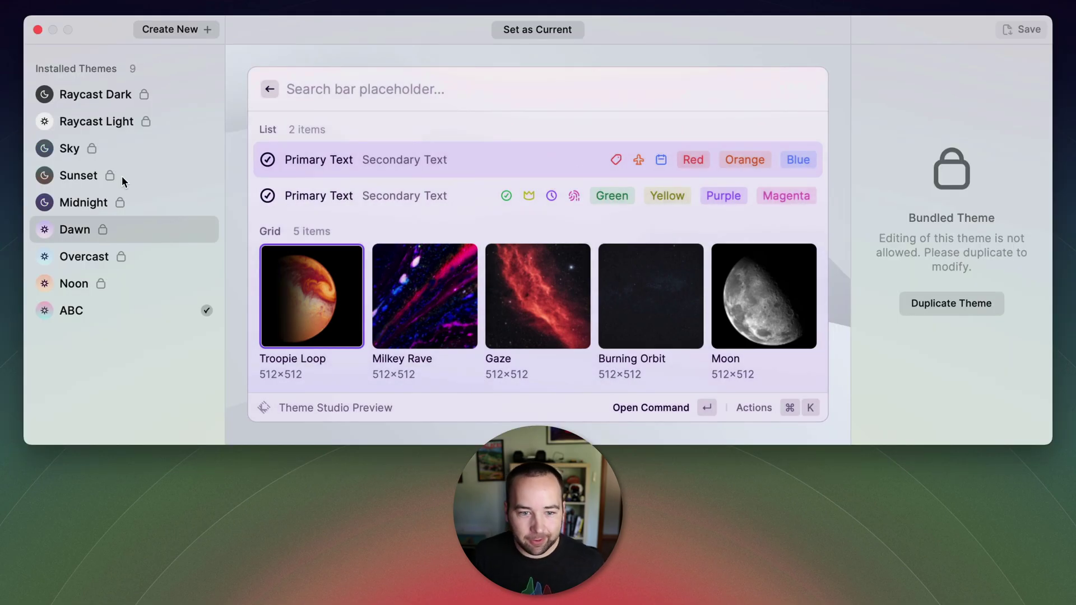
key("Down")
key("Down")
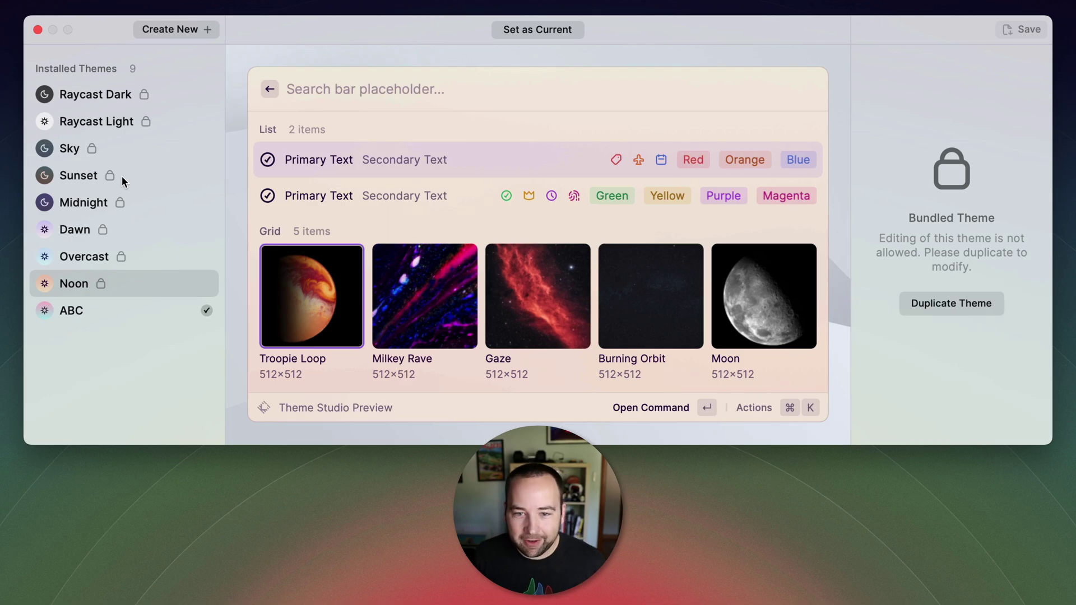
key("Down")
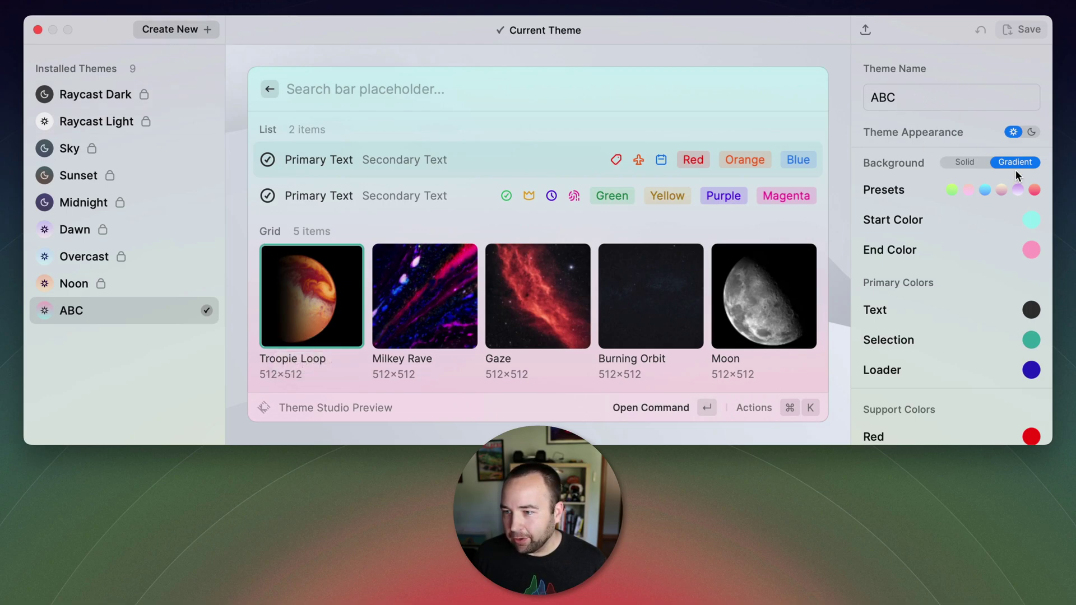
Shift the ABC gradient's end colour from pink to a more saturated purple.
scroll(906, 263, "down", 3)
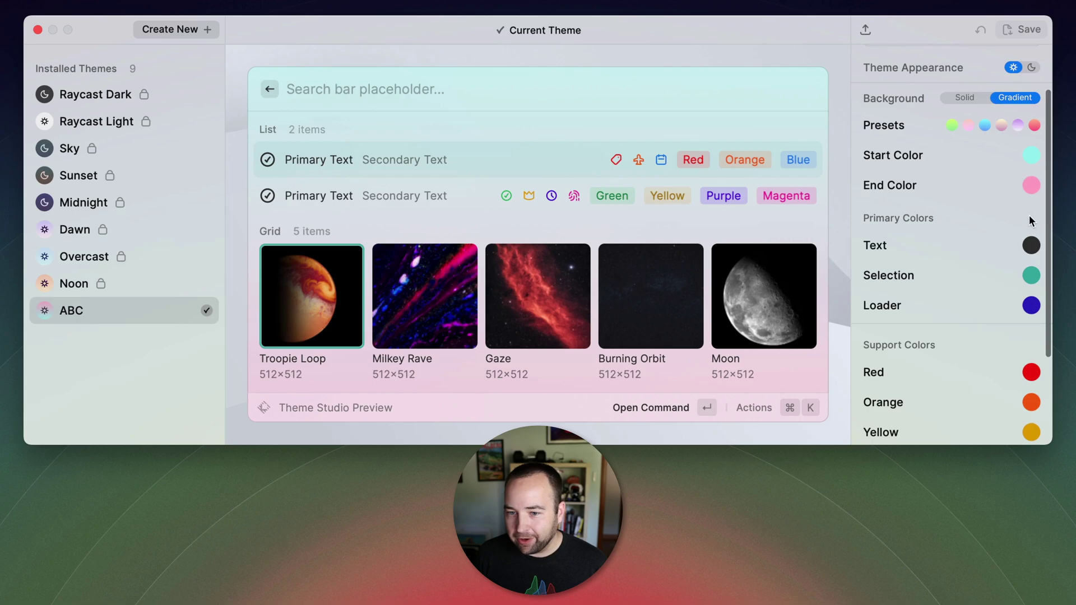
left_click(1031, 184)
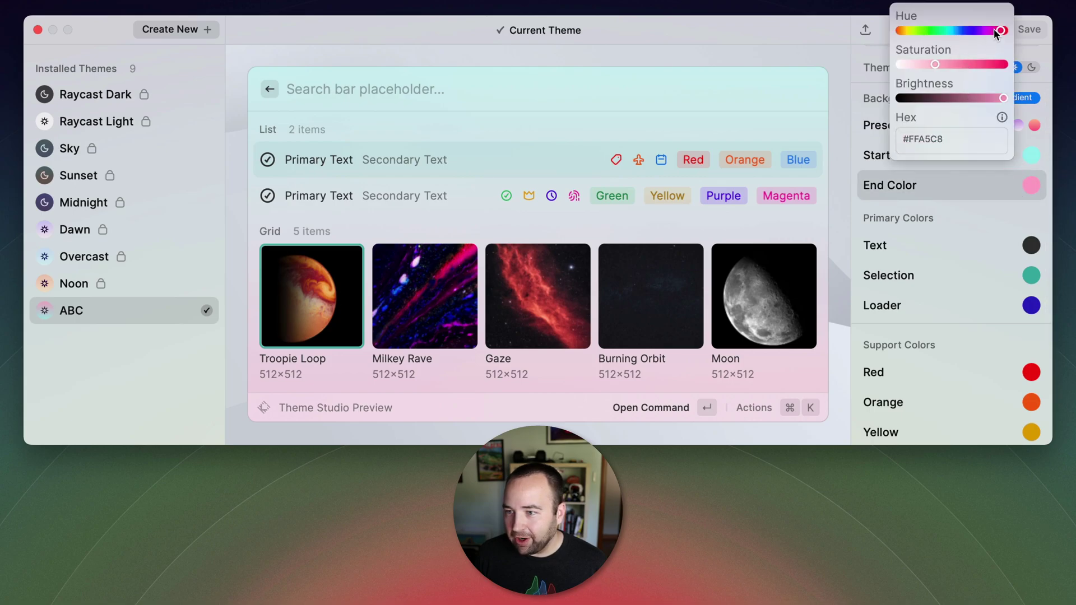
left_click_drag(1001, 31, 980, 30)
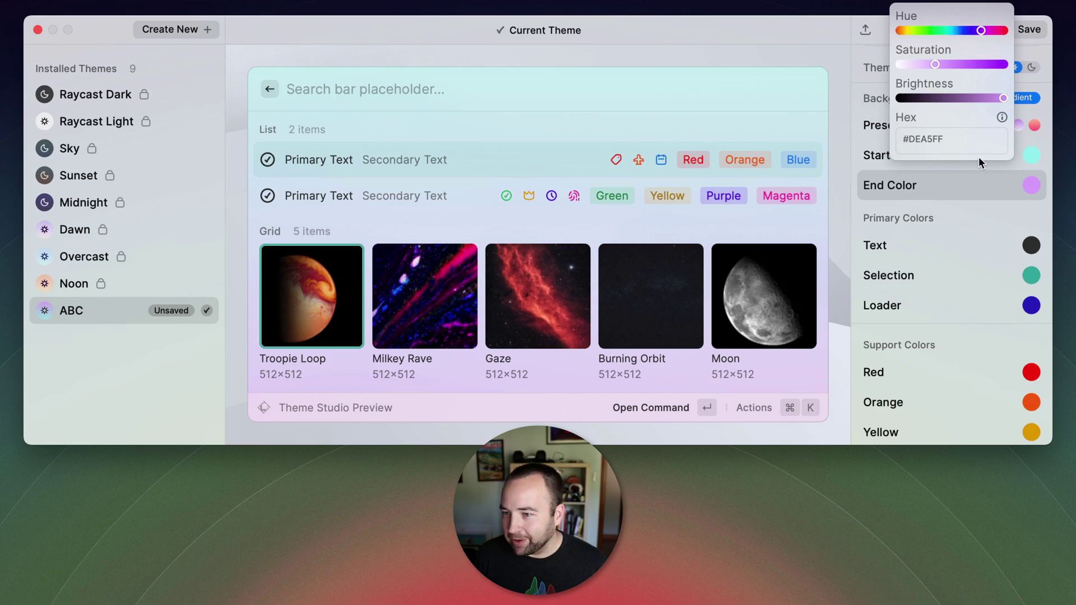
left_click_drag(935, 64, 942, 66)
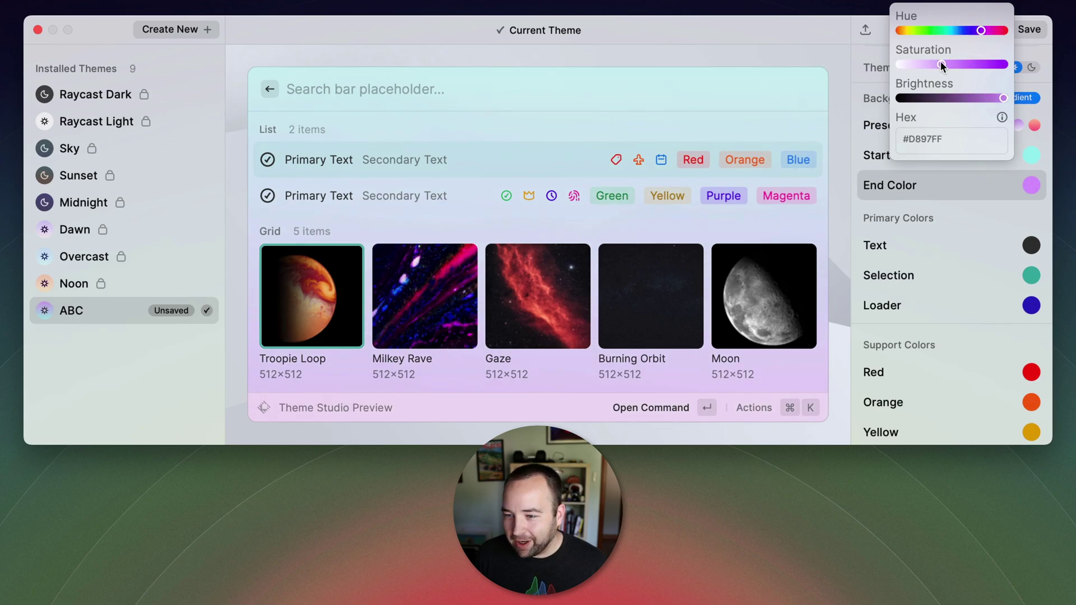
left_click(970, 206)
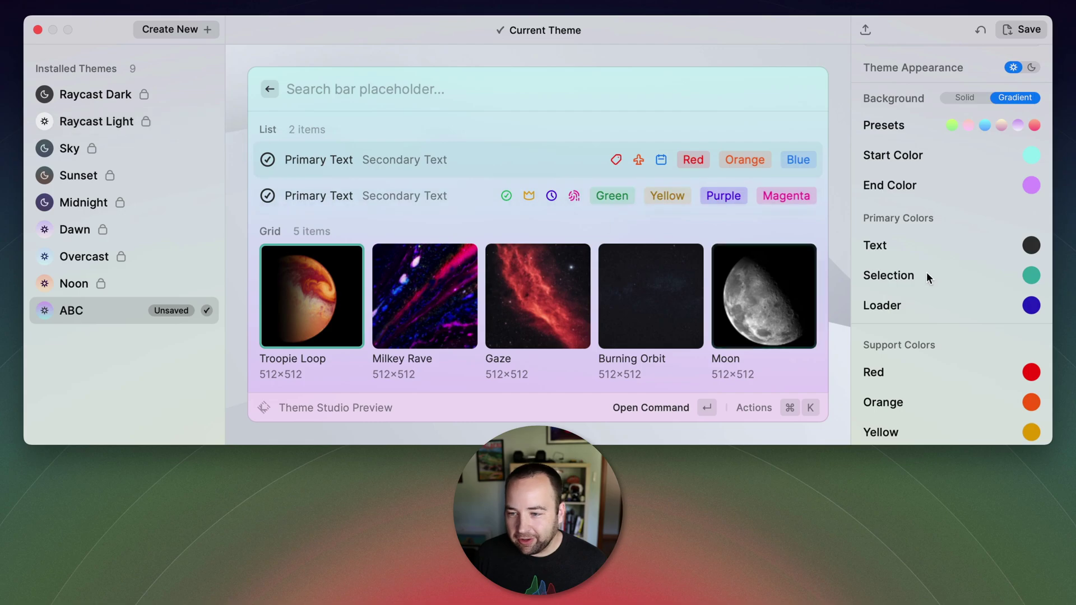
Shift the Selection colour to a different hue.
left_click(1031, 275)
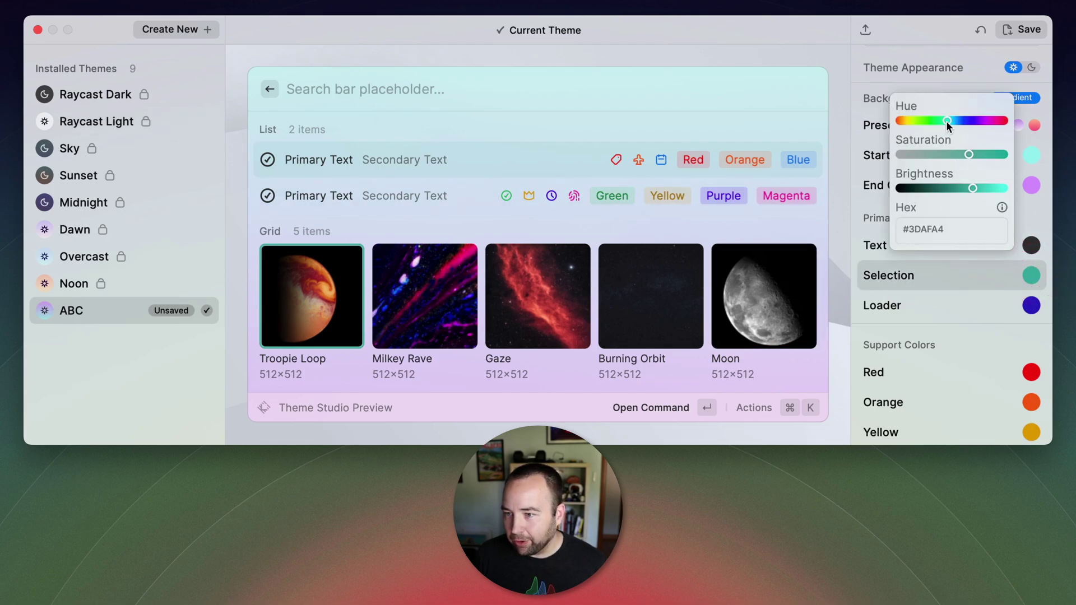
mouse_move(946, 121)
left_mouse_down()
mouse_move(989, 122)
mouse_move(951, 121)
left_mouse_up()
left_click(974, 89)
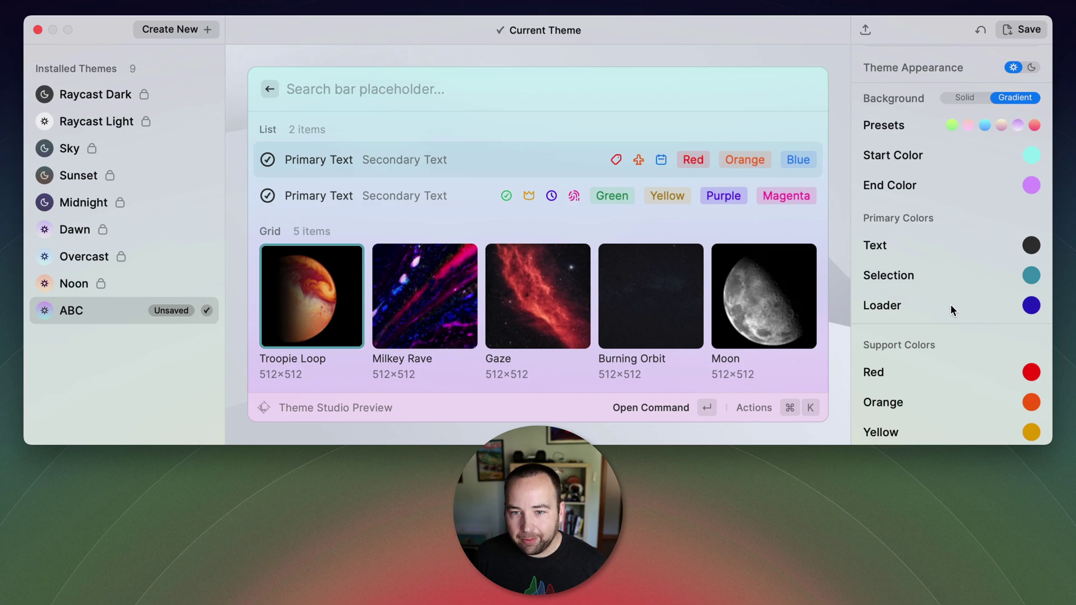
Check the Loader colour (#2C1EC0) and save the ABC theme.
left_click(1042, 306)
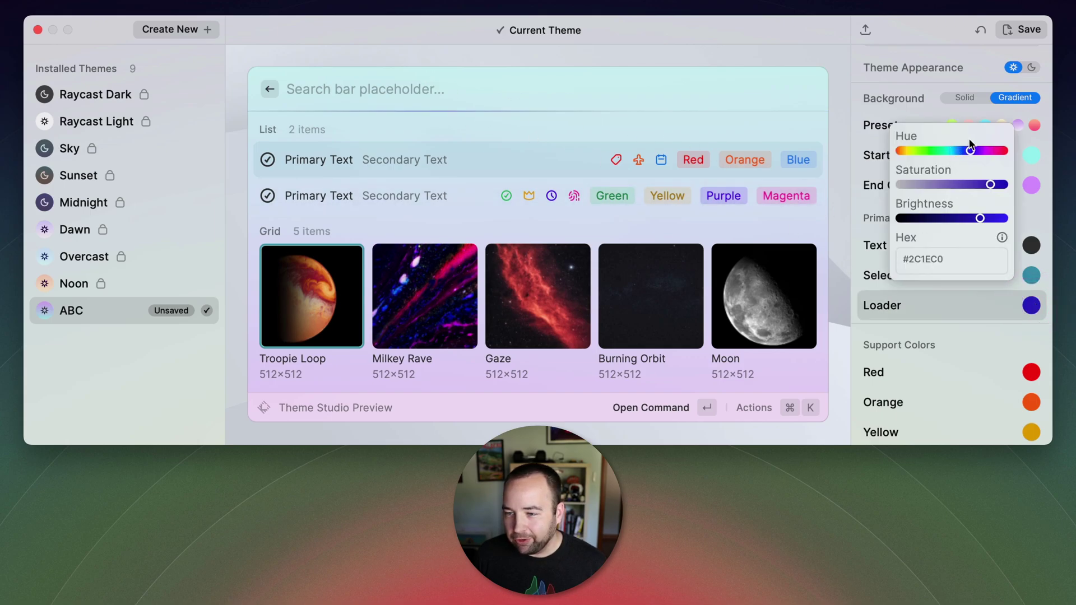
left_click(964, 323)
scroll(964, 342, "down", 1)
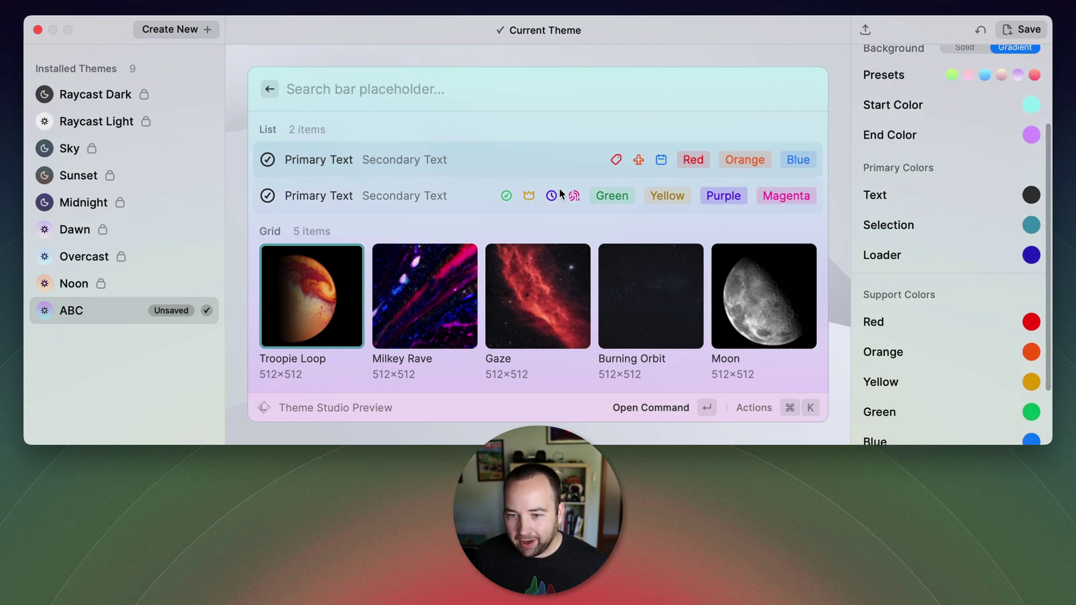
scroll(995, 322, "down", 3)
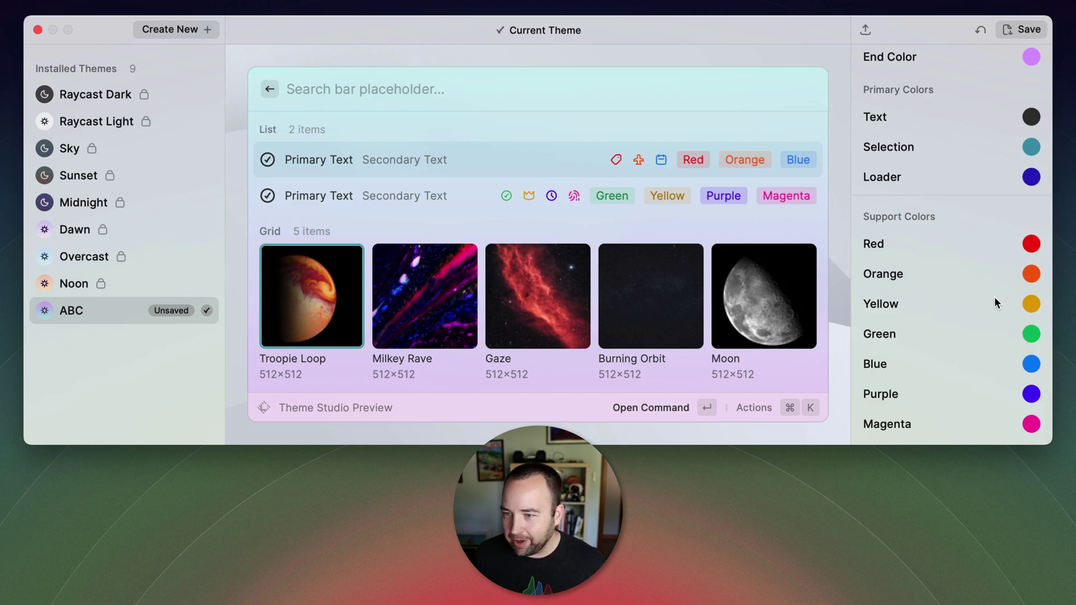
scroll(994, 297, "up", 5)
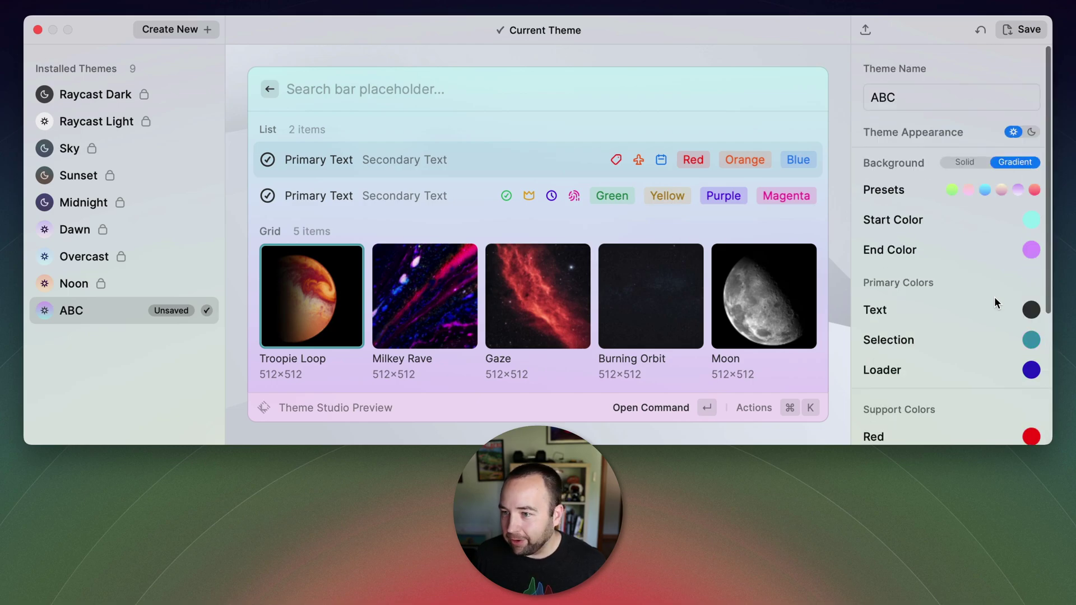
left_click(1023, 29)
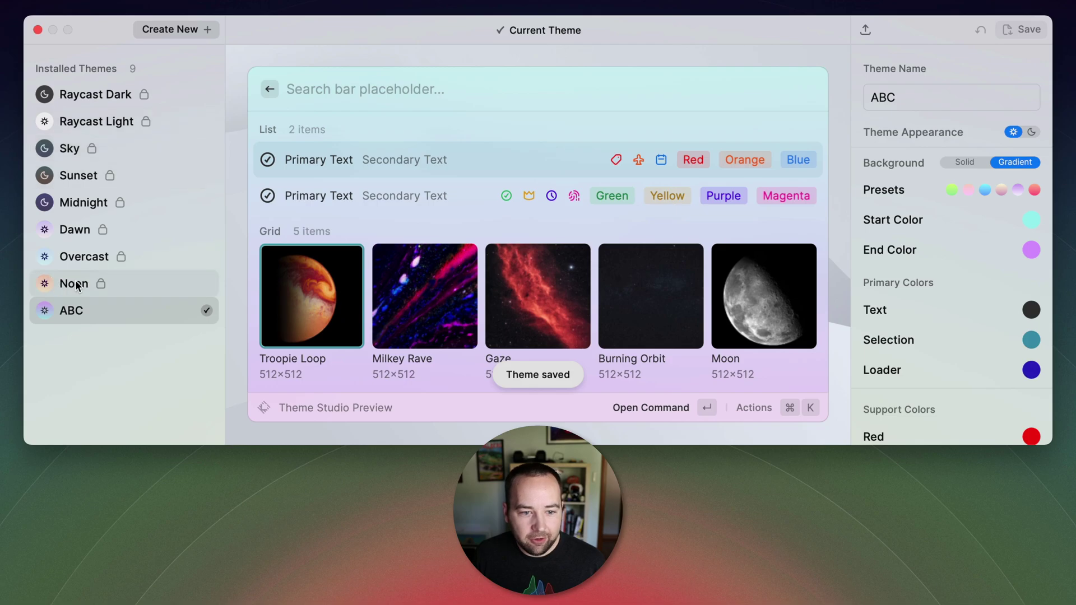
Make Midnight the current theme and close Theme Studio.
left_click(84, 203)
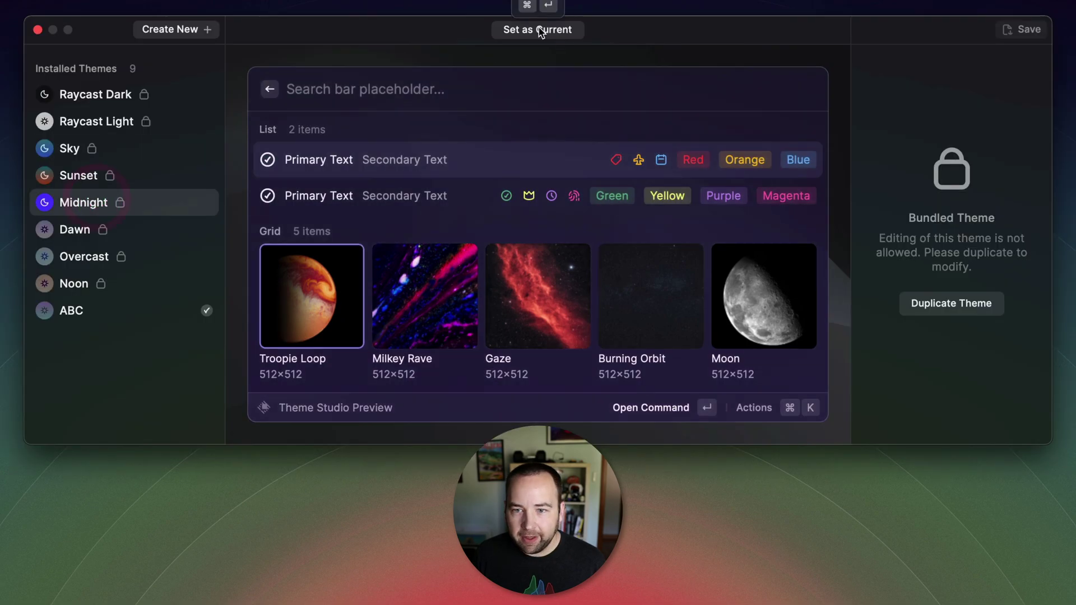
left_click(38, 29)
key("alt+space")
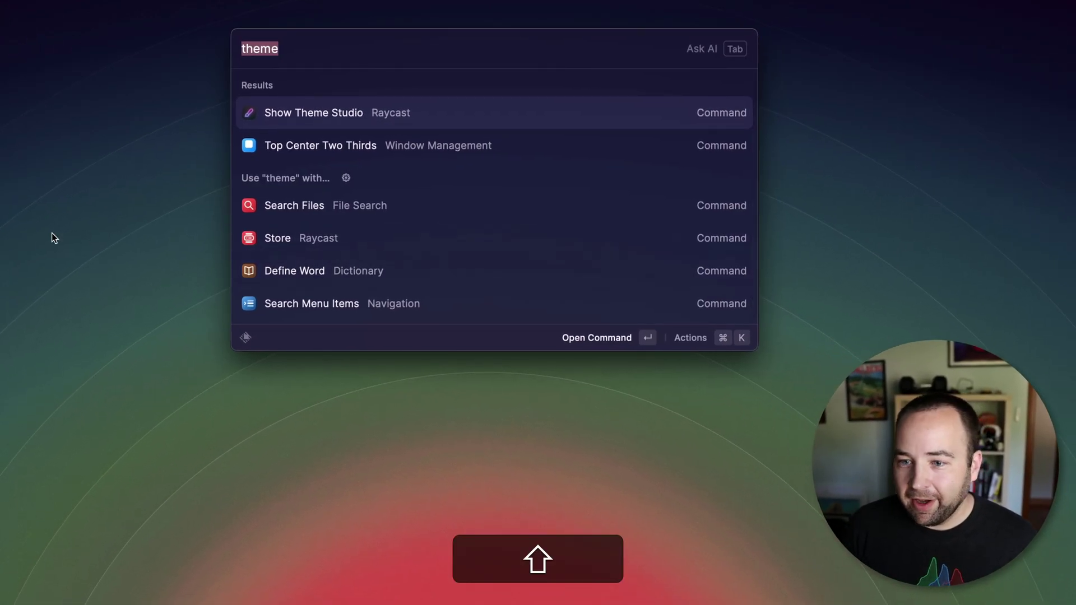
Reopen Theme Studio and set ABC as the current theme.
key("shift+Return")
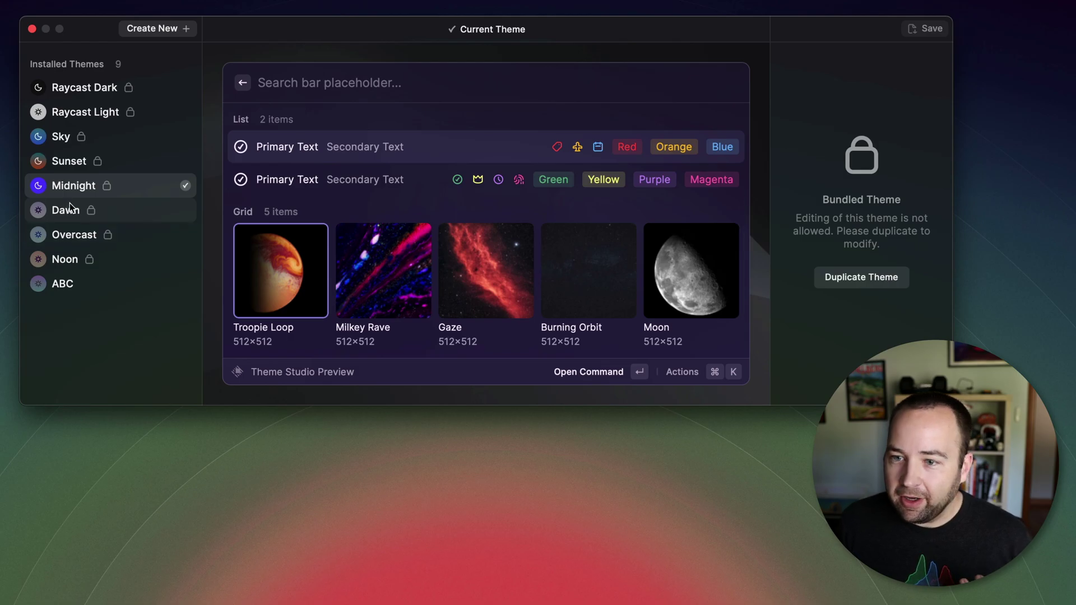
left_click(62, 288)
left_click(495, 25)
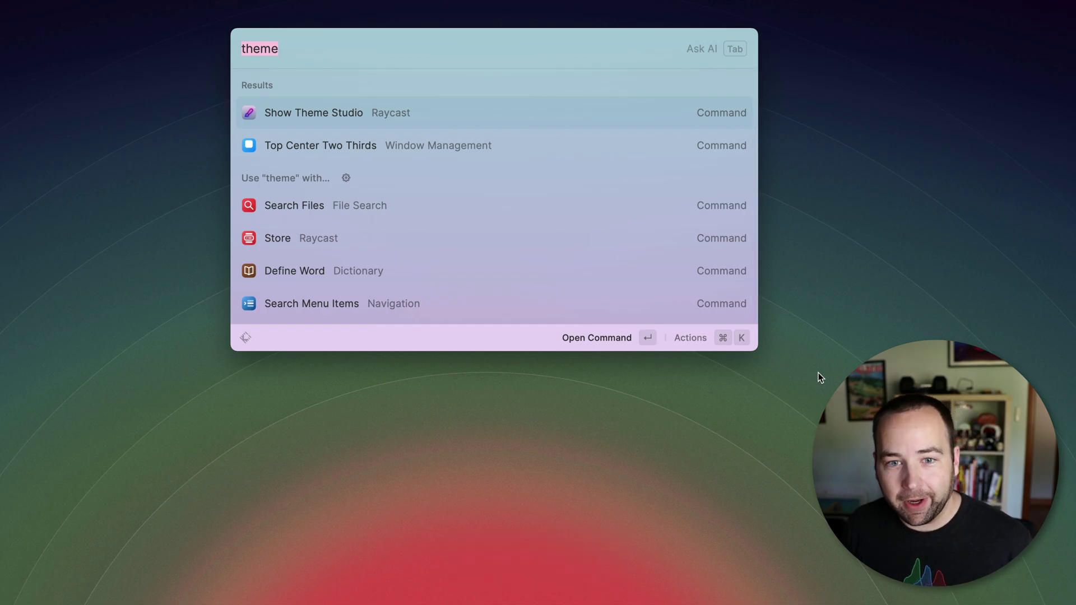
Open the Clipboard History extension settings and browse the Keep History For choices, leaving it at 7 Days.
key("super+comma")
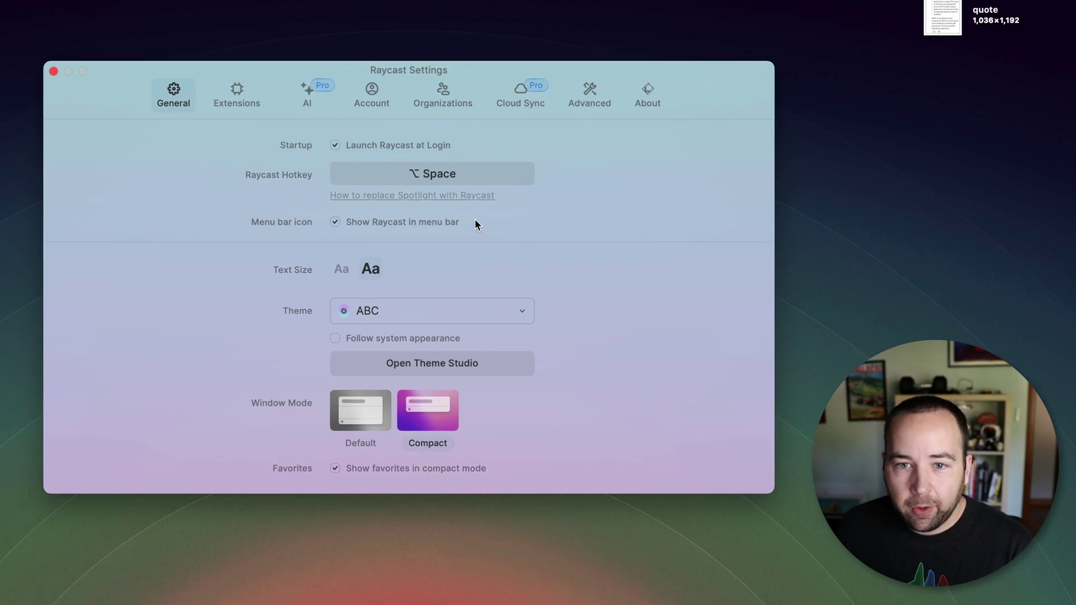
left_click(224, 96)
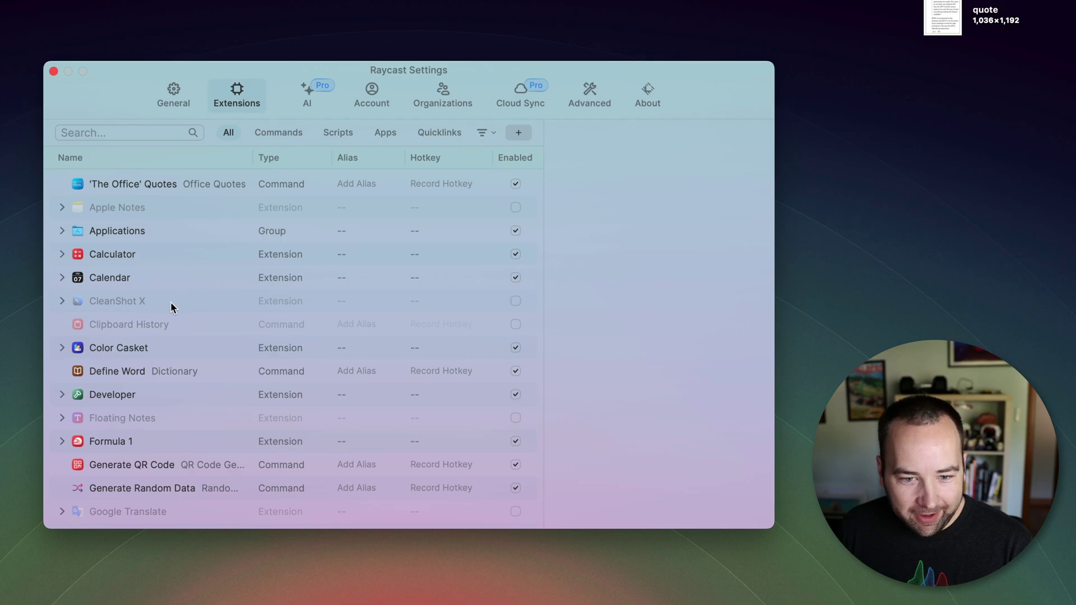
left_click(119, 325)
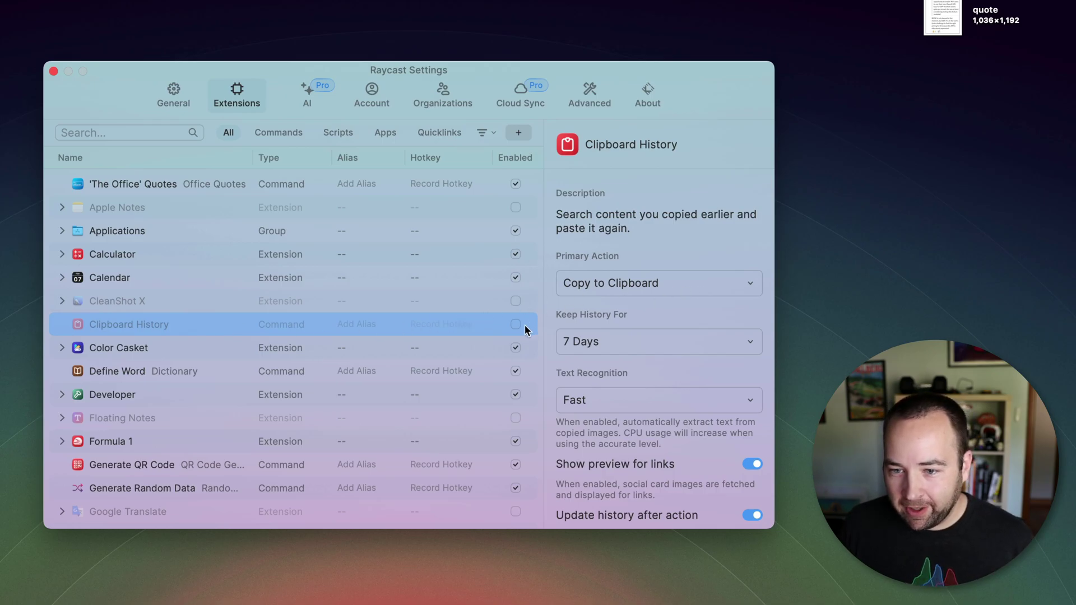
left_click(586, 342)
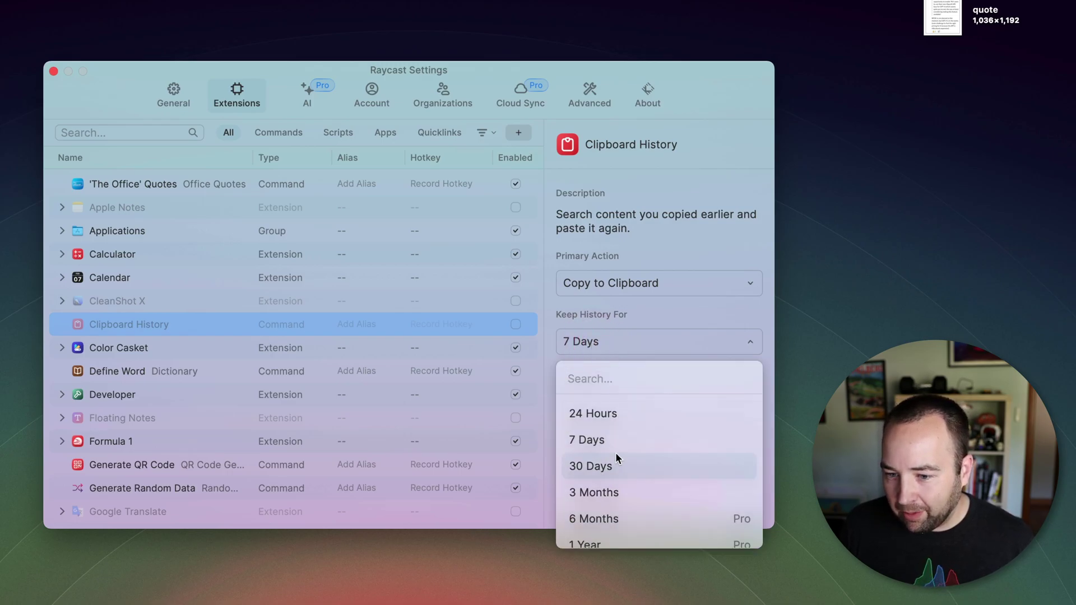
scroll(629, 495, "down", 1)
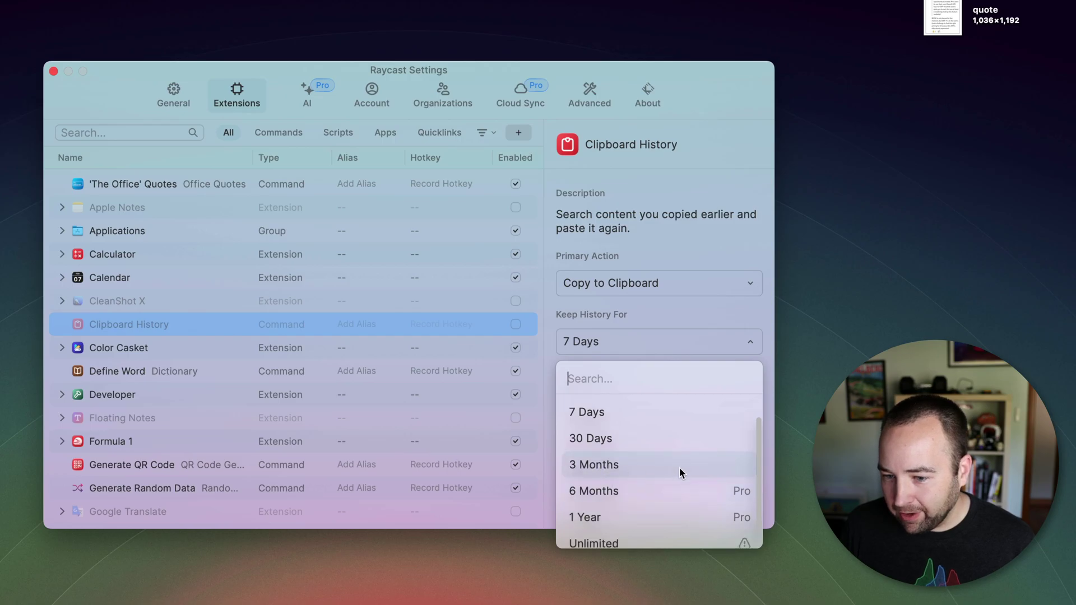
scroll(679, 472, "down", 1)
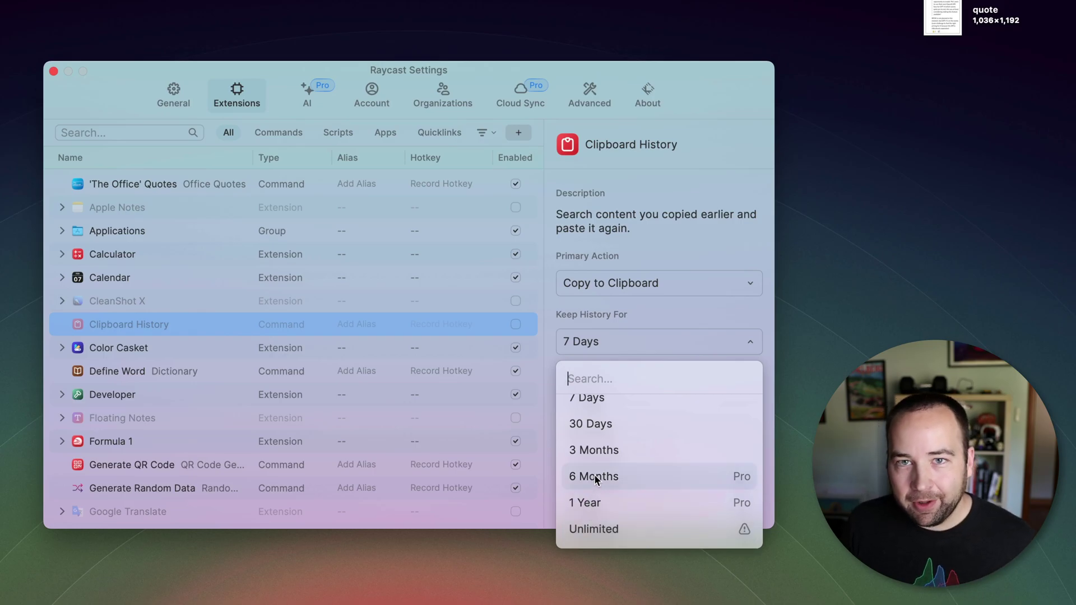
mouse_move(745, 529)
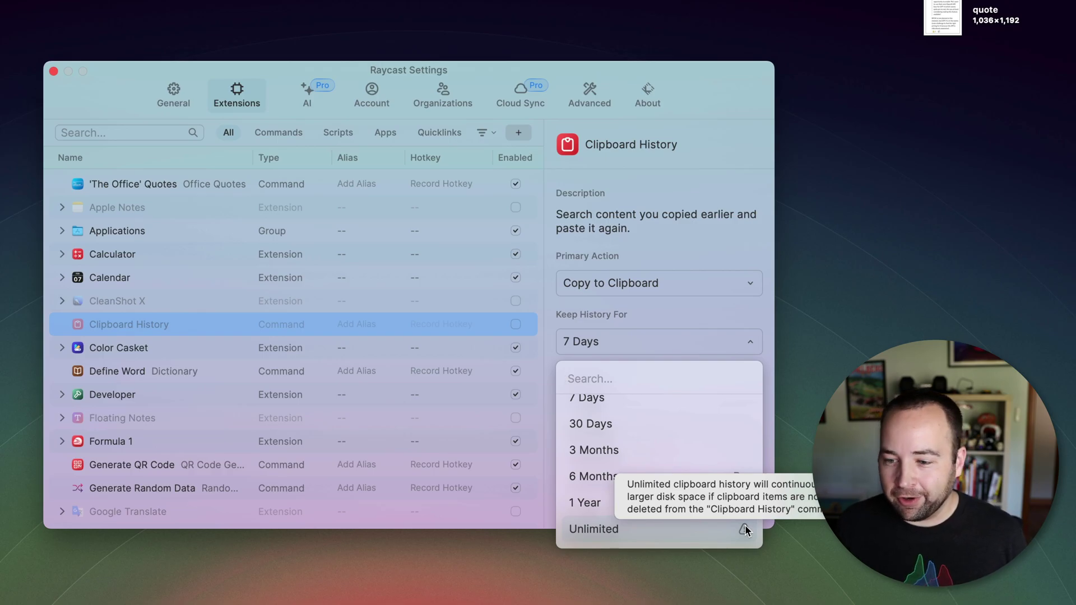
scroll(663, 429, "up", 2)
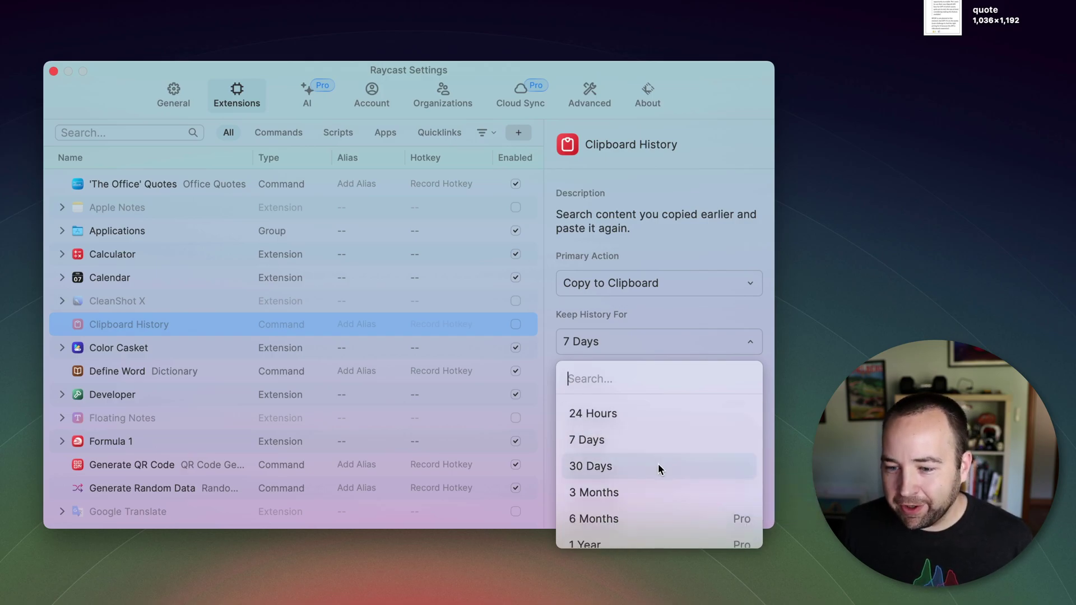
scroll(657, 465, "down", 2)
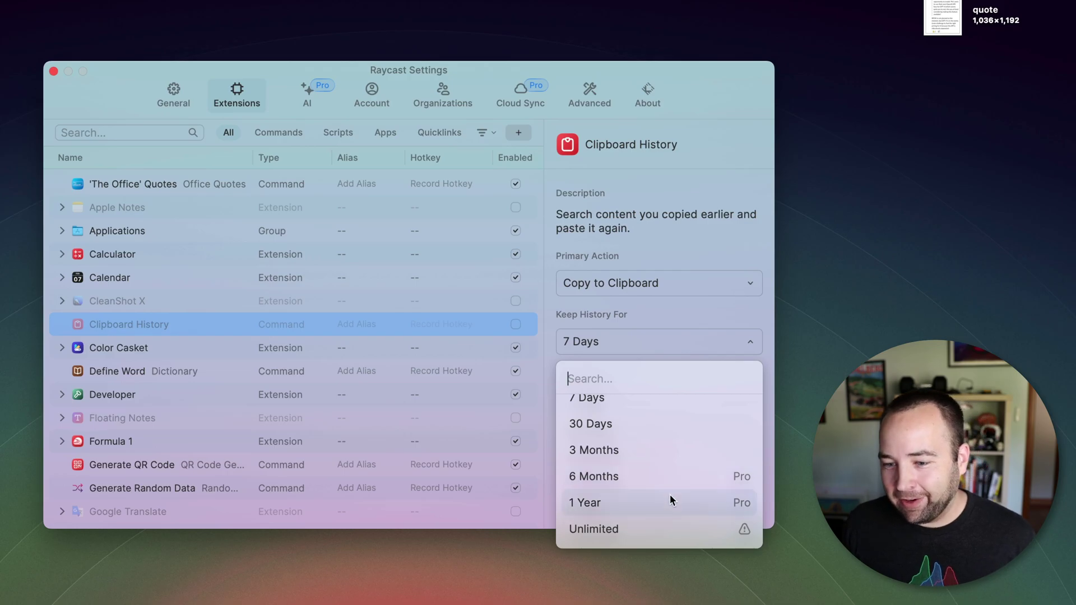
left_click(703, 315)
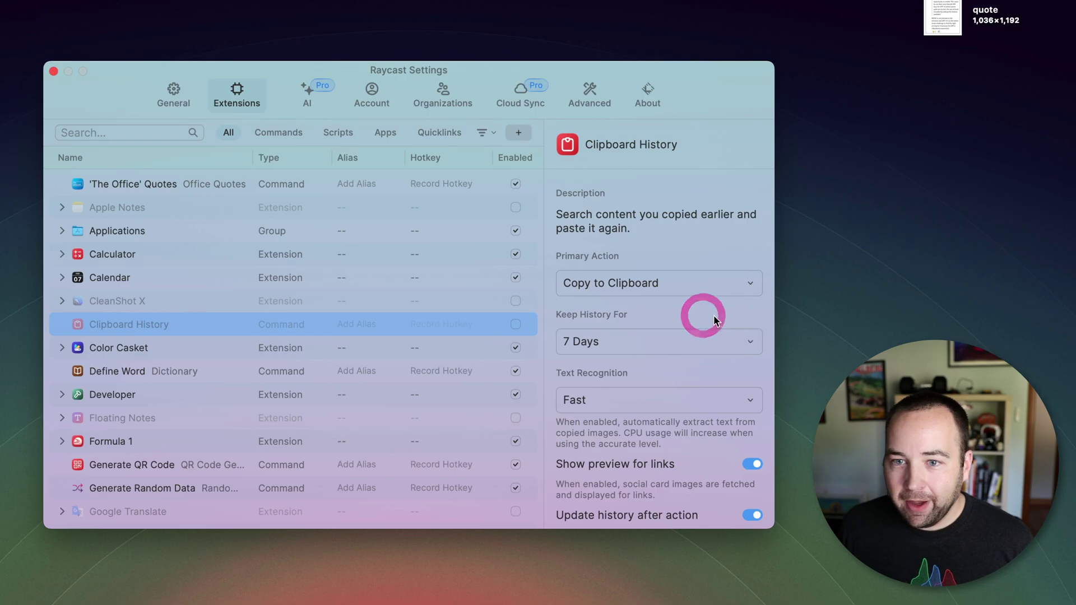
Review what Cloud Sync syncs and its info note, glancing at the General and Advanced settings.
left_click(516, 88)
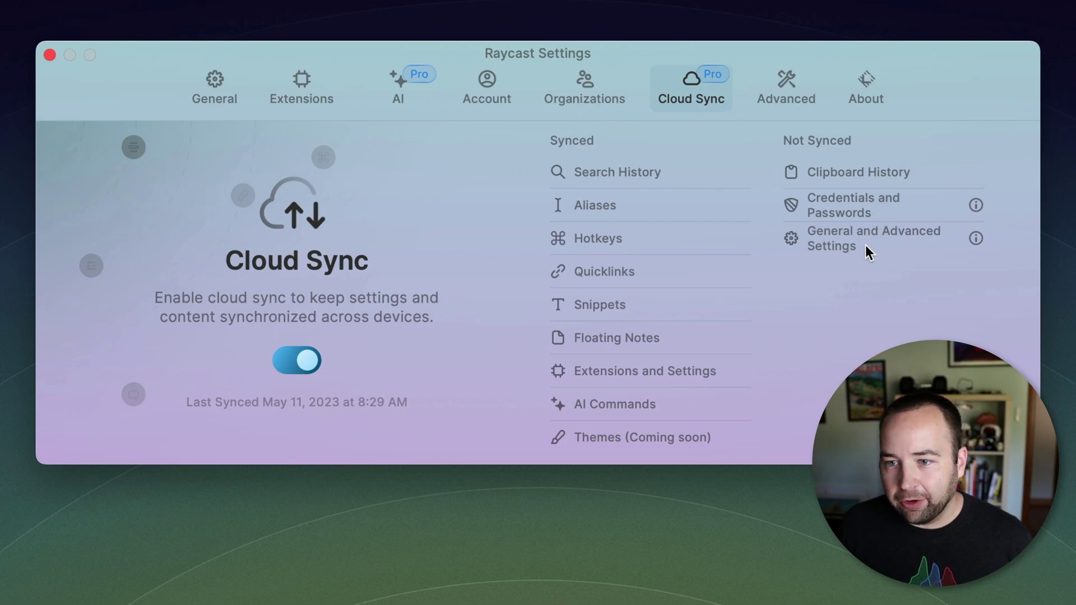
left_click(203, 79)
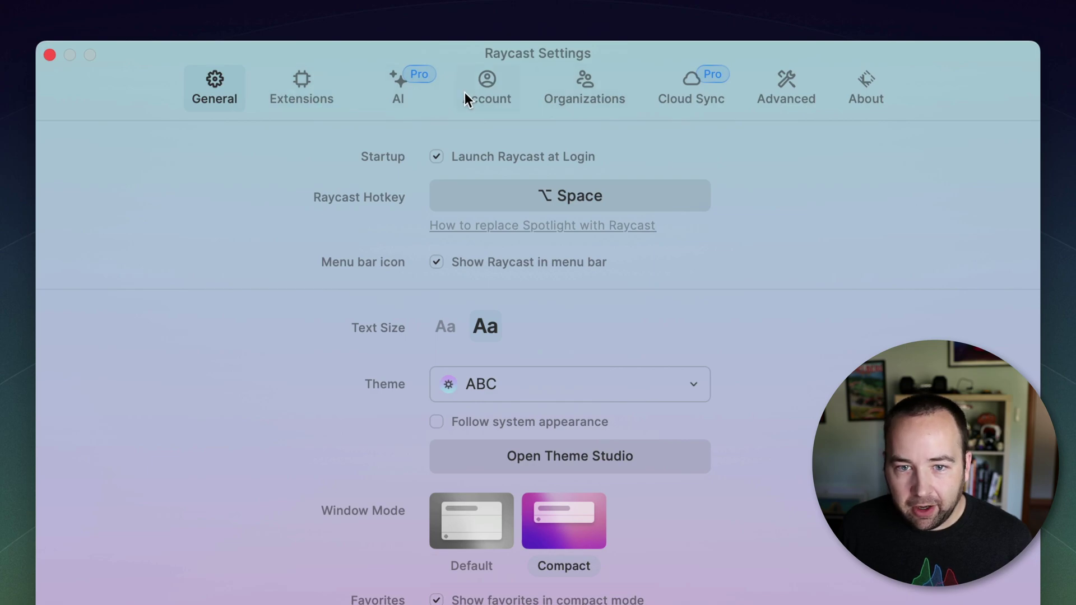
left_click(791, 81)
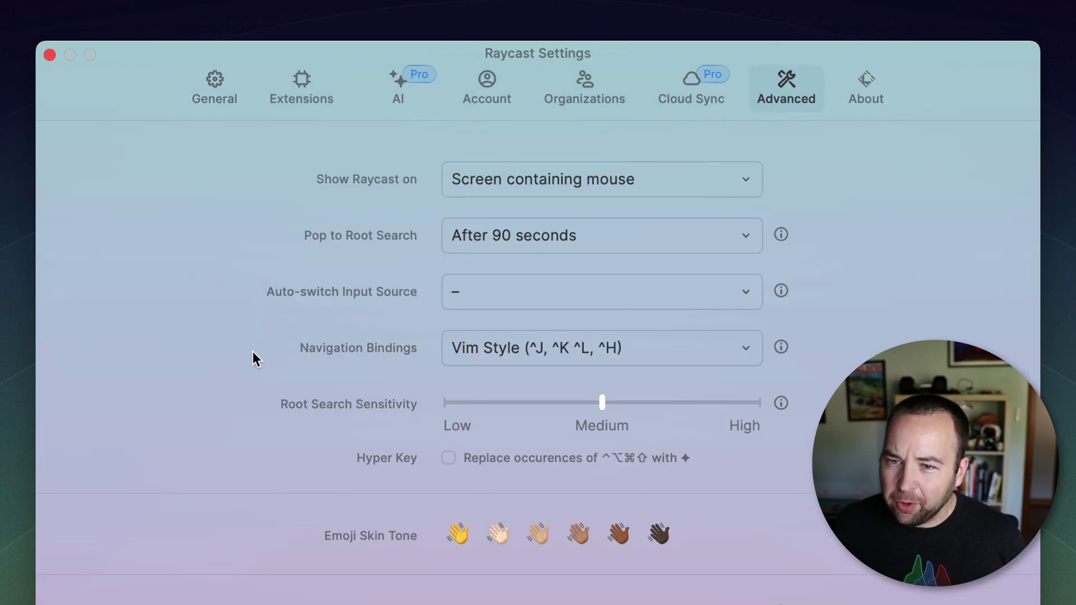
left_click(710, 86)
mouse_move(976, 238)
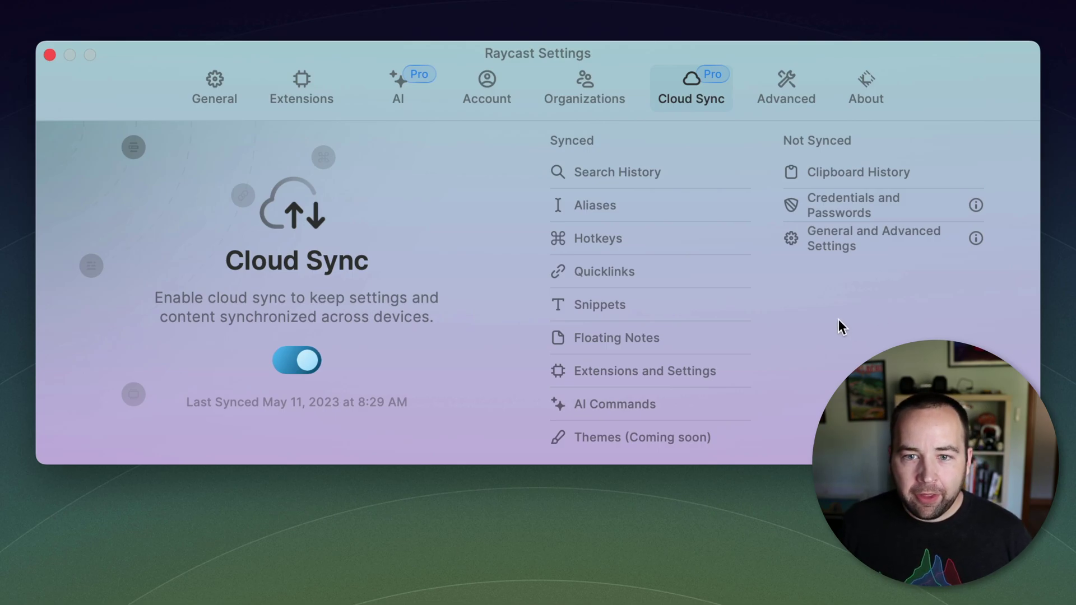
left_click(215, 84)
Close Raycast settings and scroll the Arc blog post to the Pro APIs section, briefly highlighting its intro.
left_click(49, 54)
key("super+Tab")
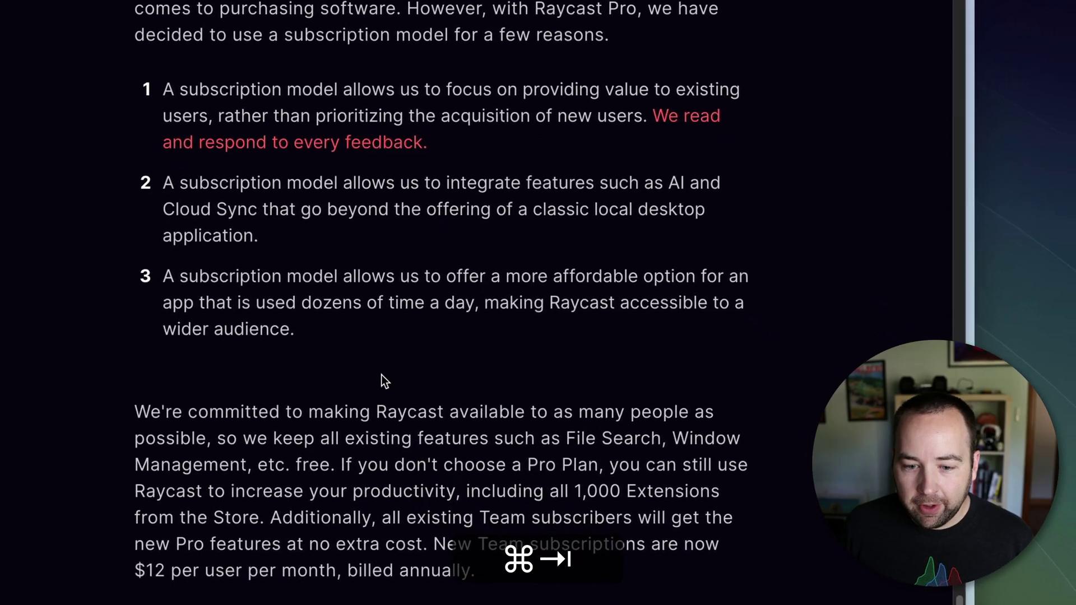
scroll(379, 379, "down", 15)
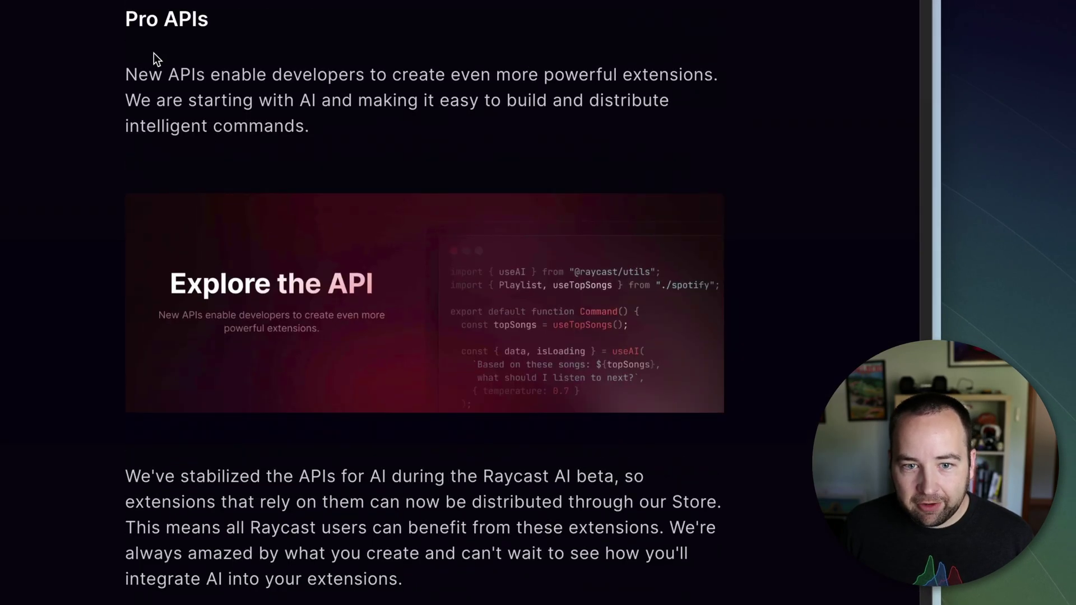
left_click_drag(171, 73, 554, 120)
left_click(649, 140)
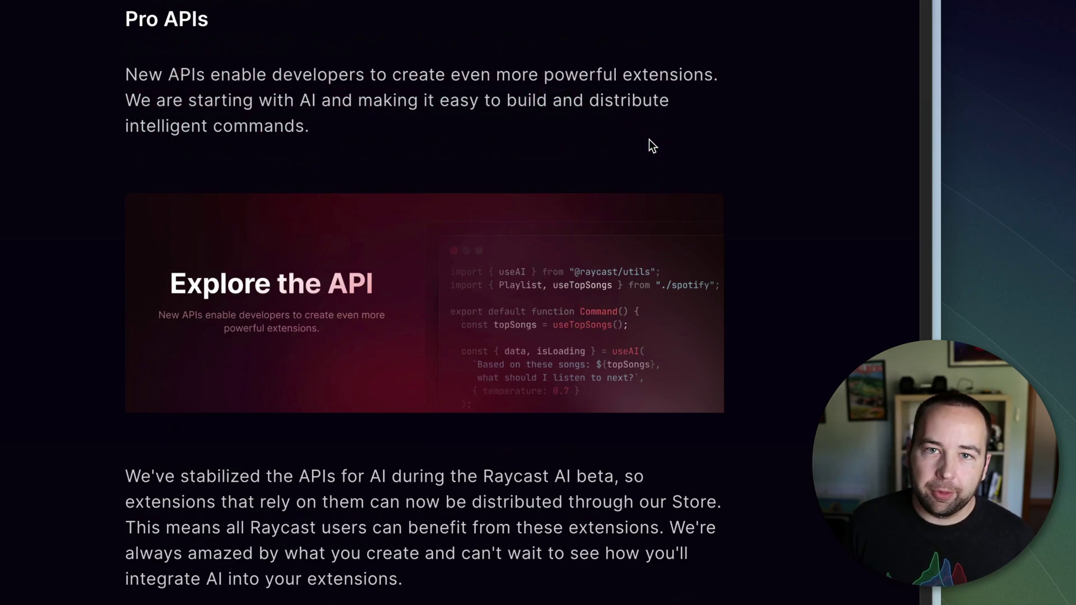